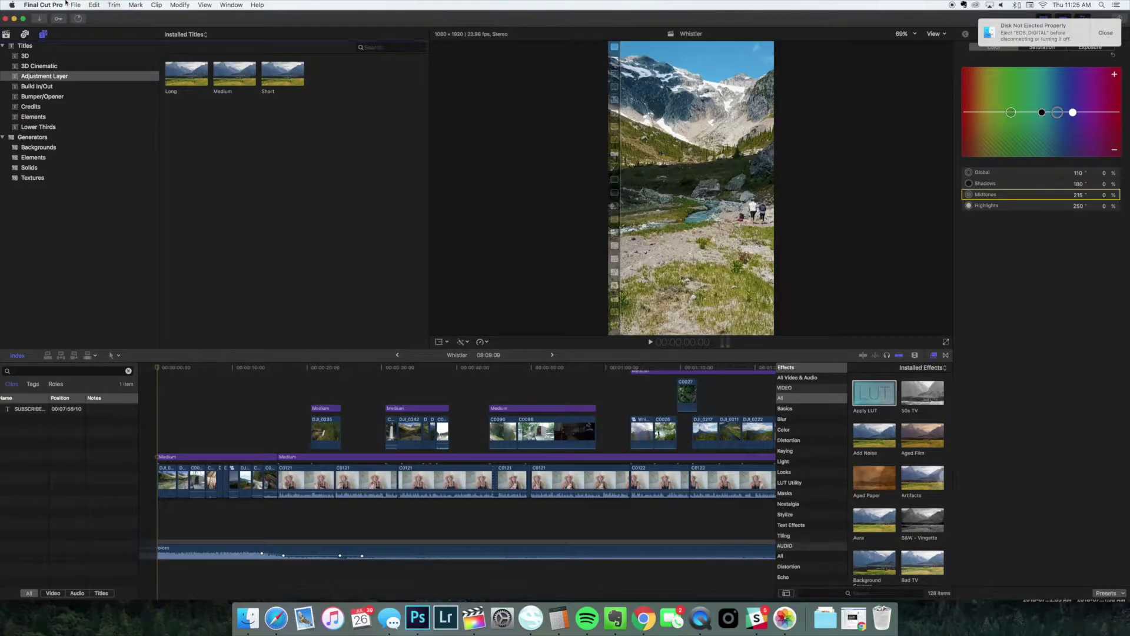
Create a new project with a Custom video format of 1080 width and 1920 height.
click(75, 4)
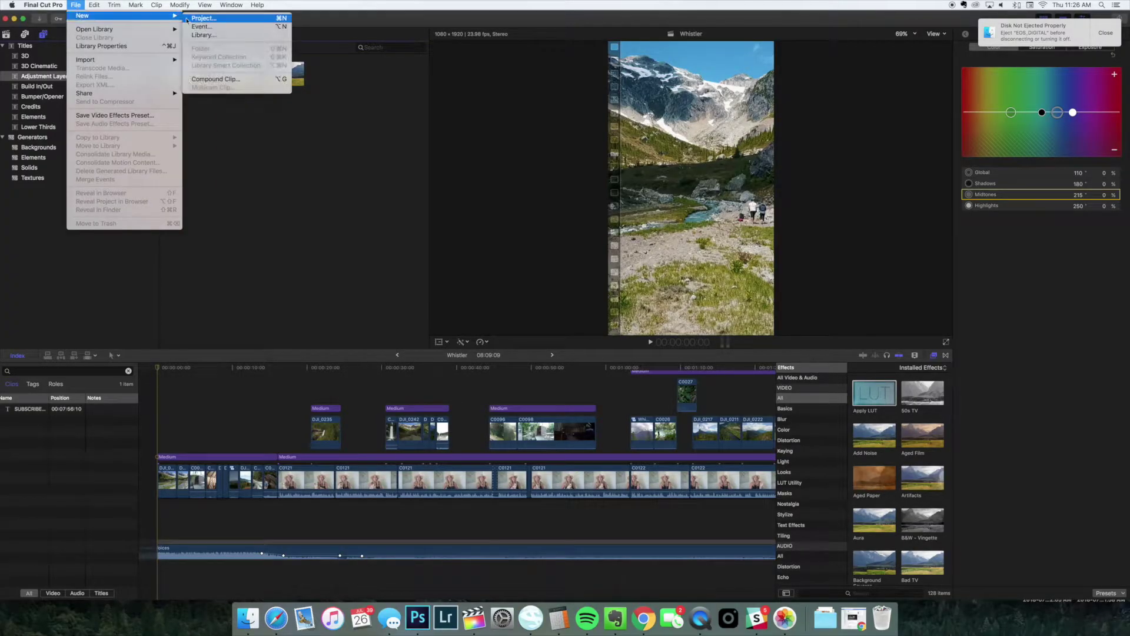
click(192, 19)
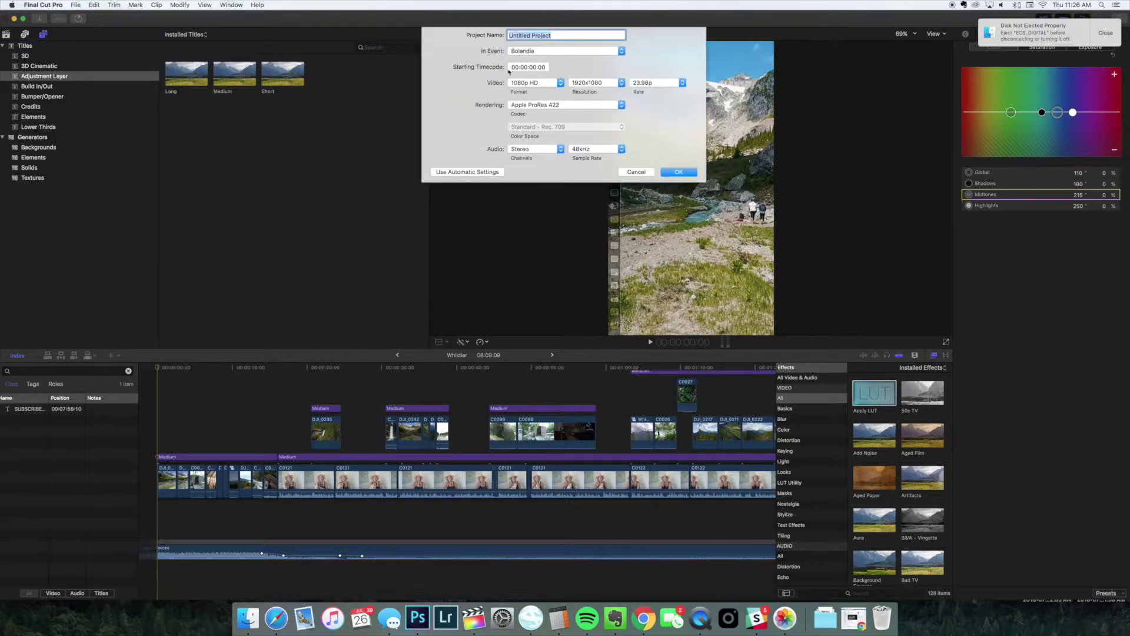
click(548, 86)
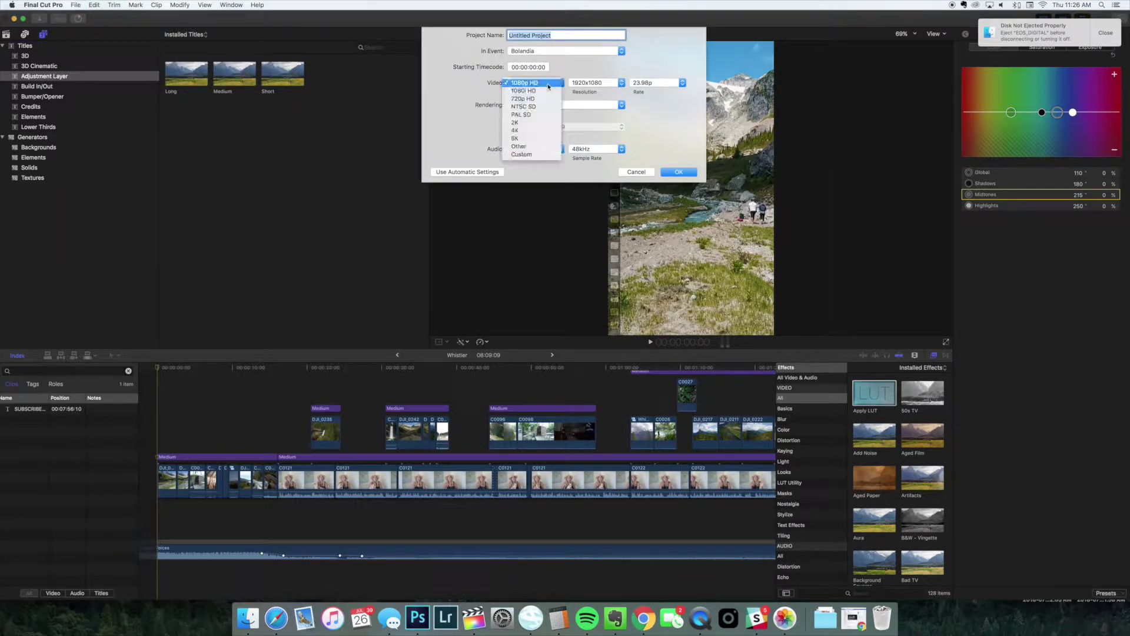
click(532, 154)
click(587, 82)
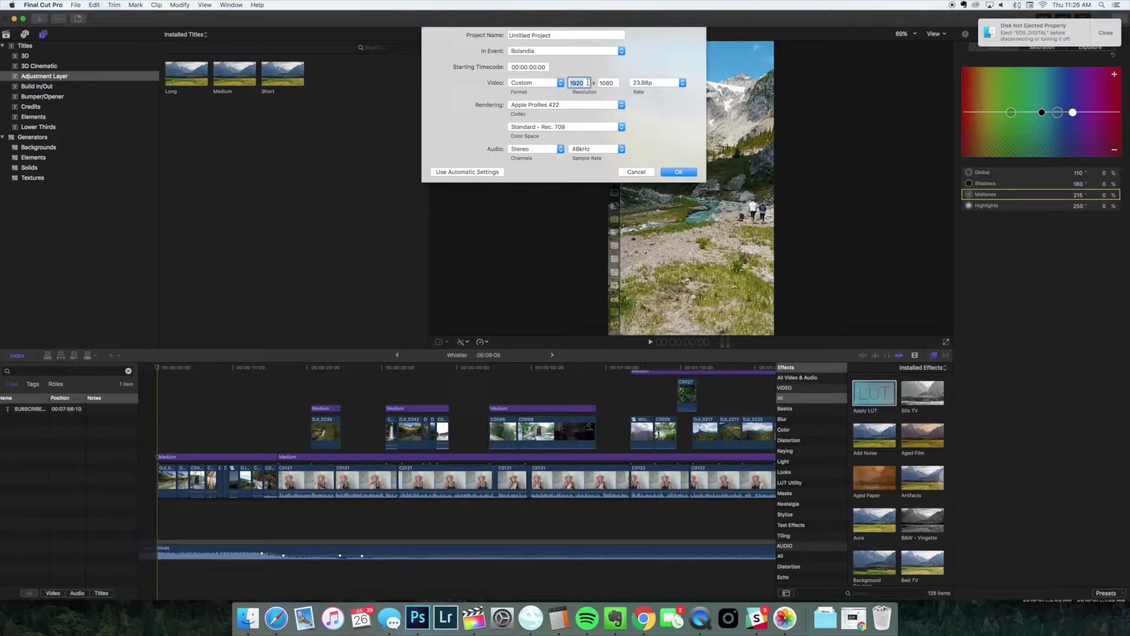
text(1080)
key(Tab)
text(19)
click(677, 176)
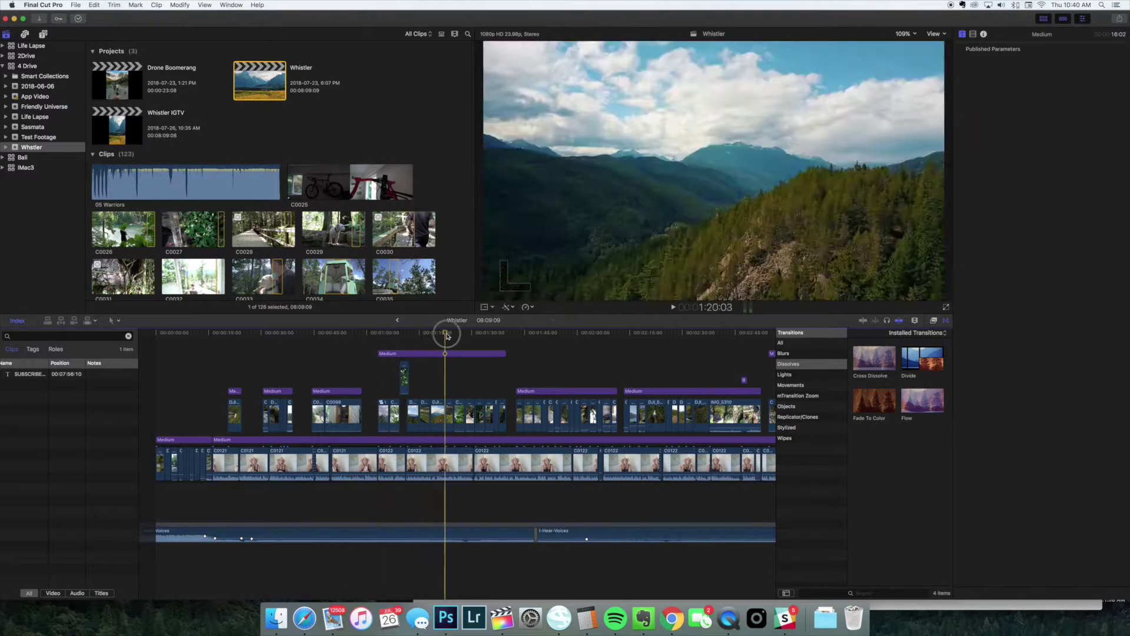
drag(459, 336, 147, 336)
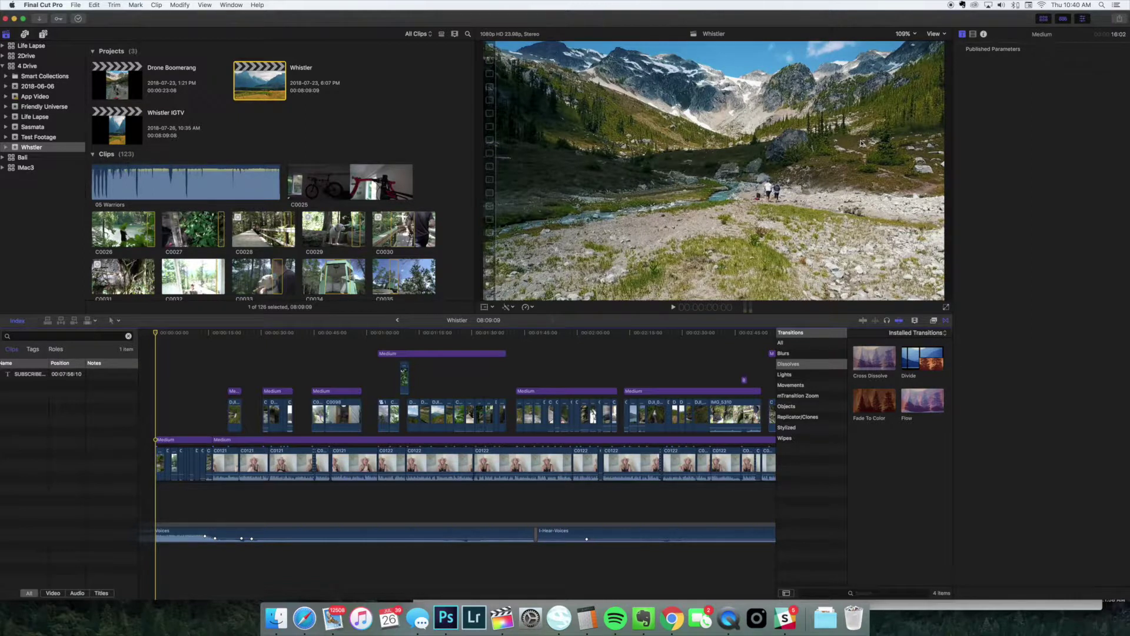
key(ctrl+super+4)
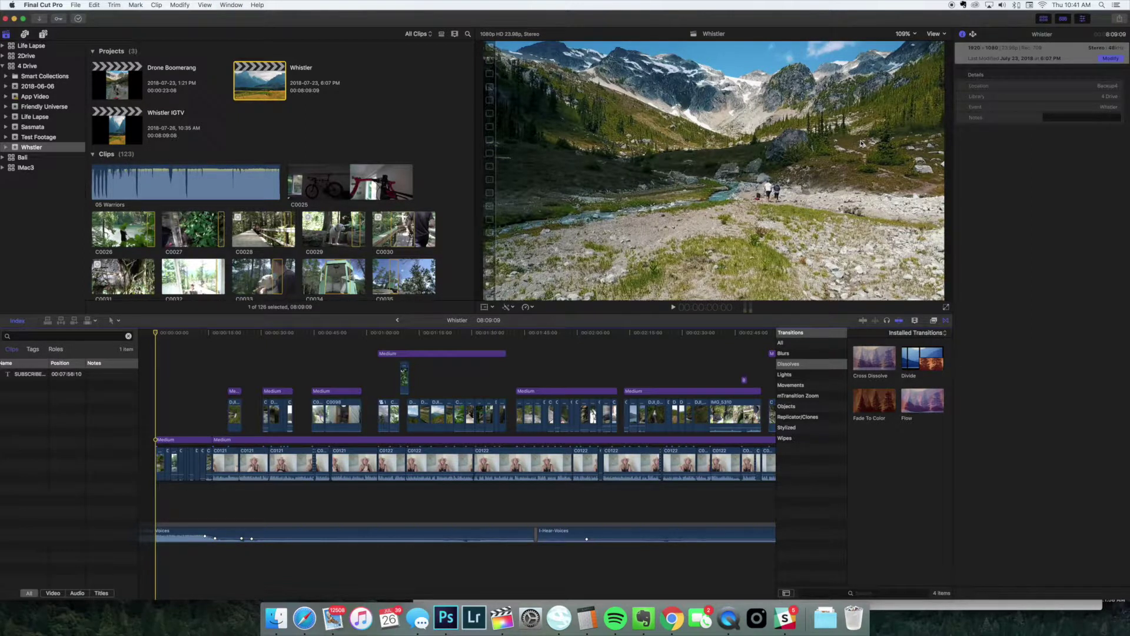
click(1111, 59)
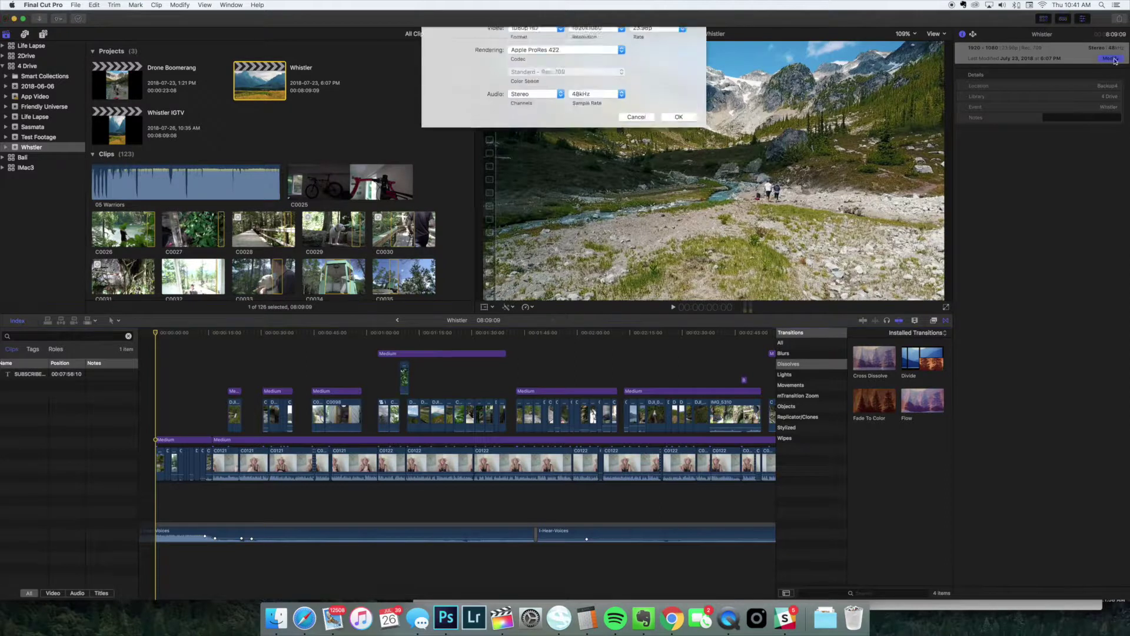
click(610, 71)
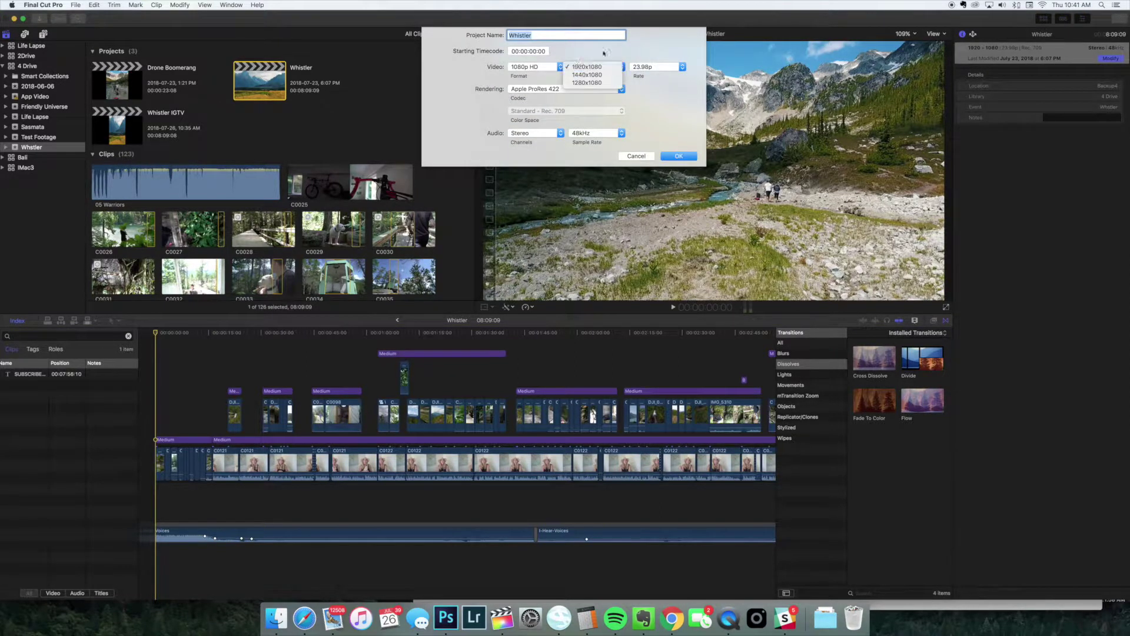
click(587, 57)
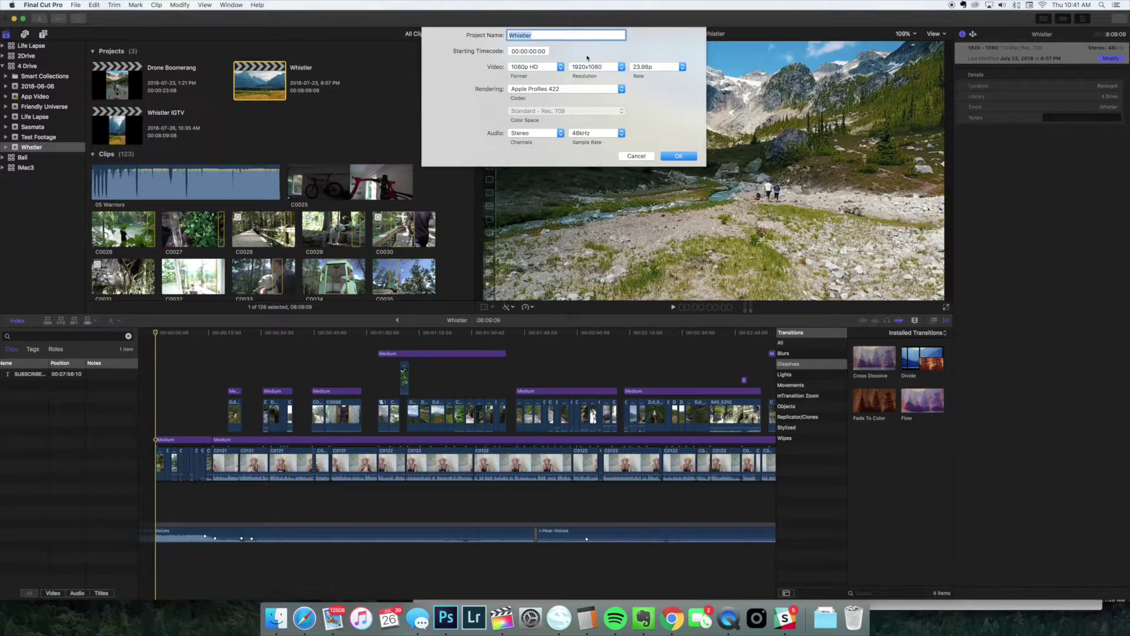
click(678, 157)
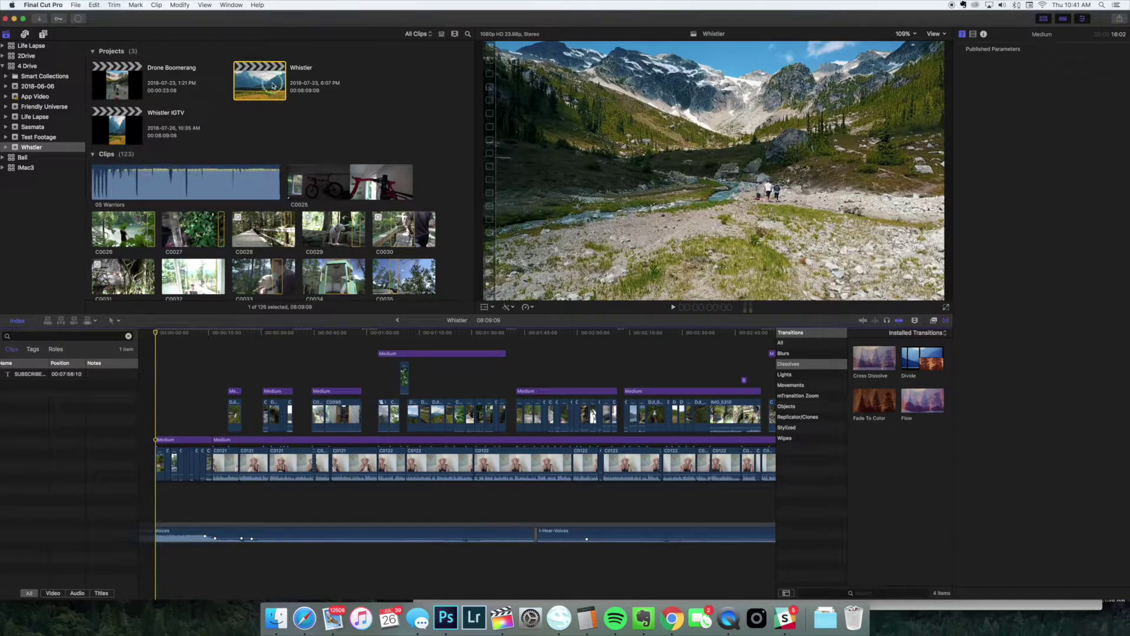
Duplicate the Whistler project, rename the copy 'Whistler IGTV 2', and scrub its timeline.
right_click(272, 86)
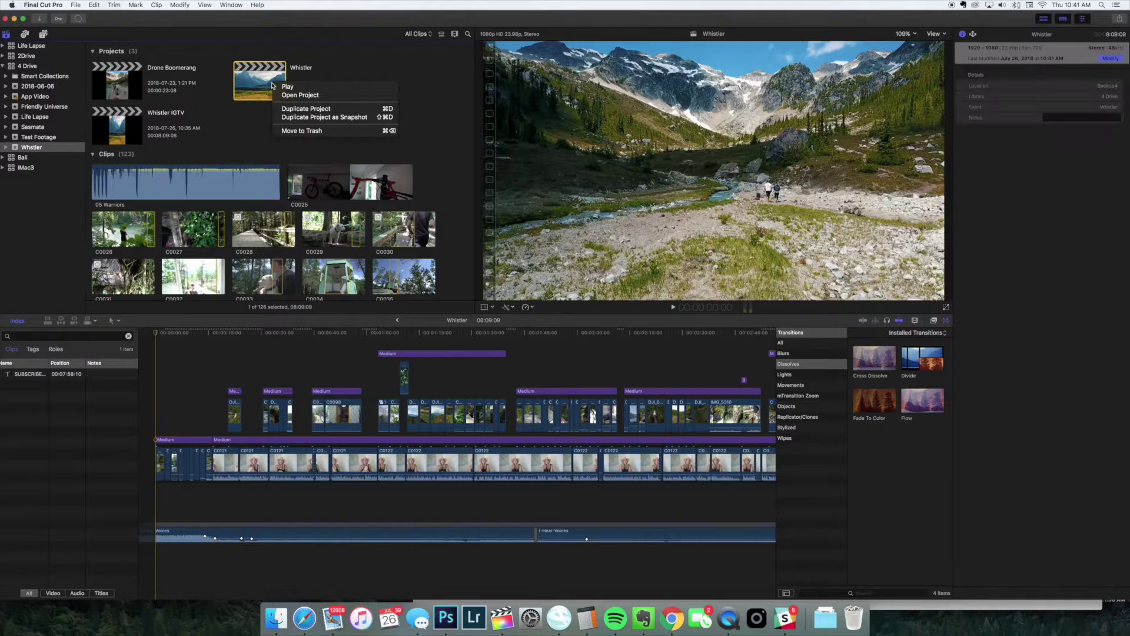
click(306, 109)
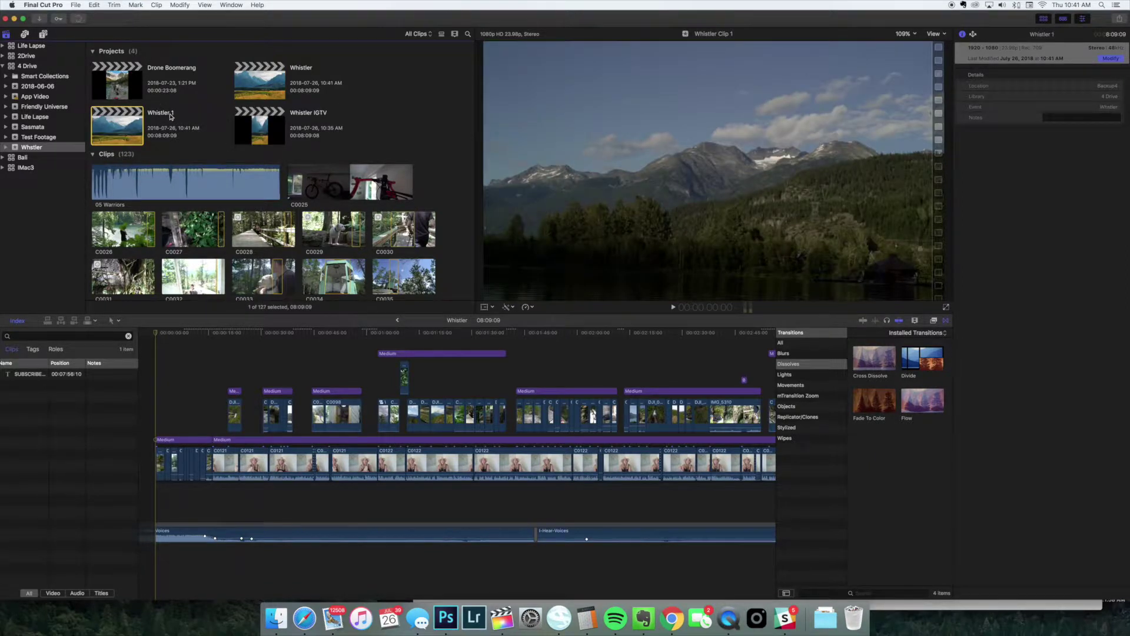
scroll(250, 126, down, 6)
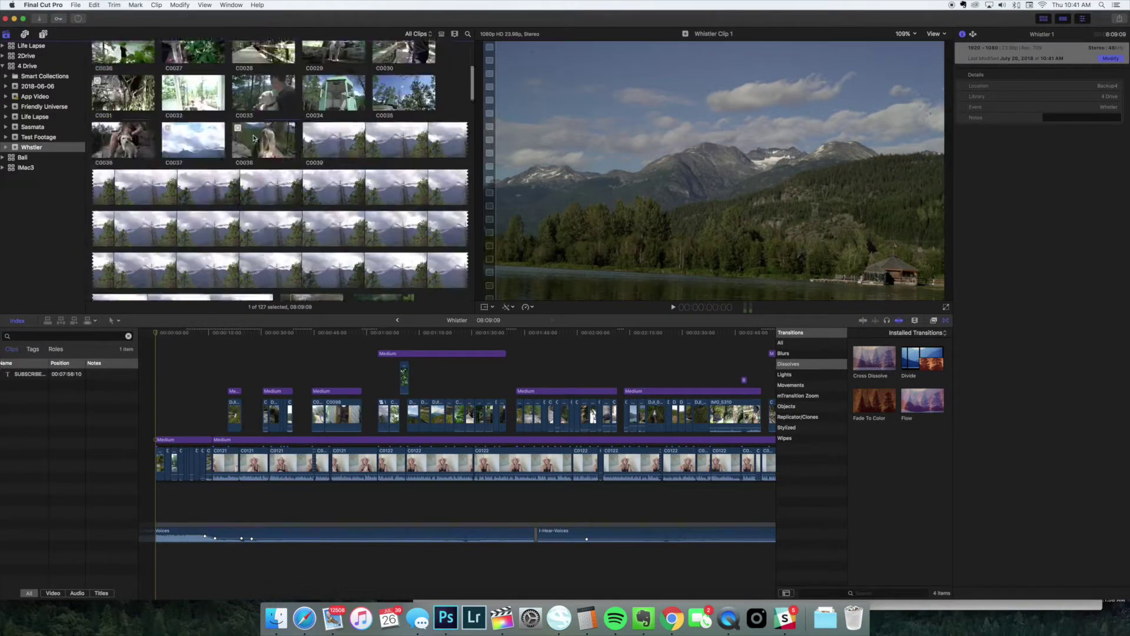
key(Return)
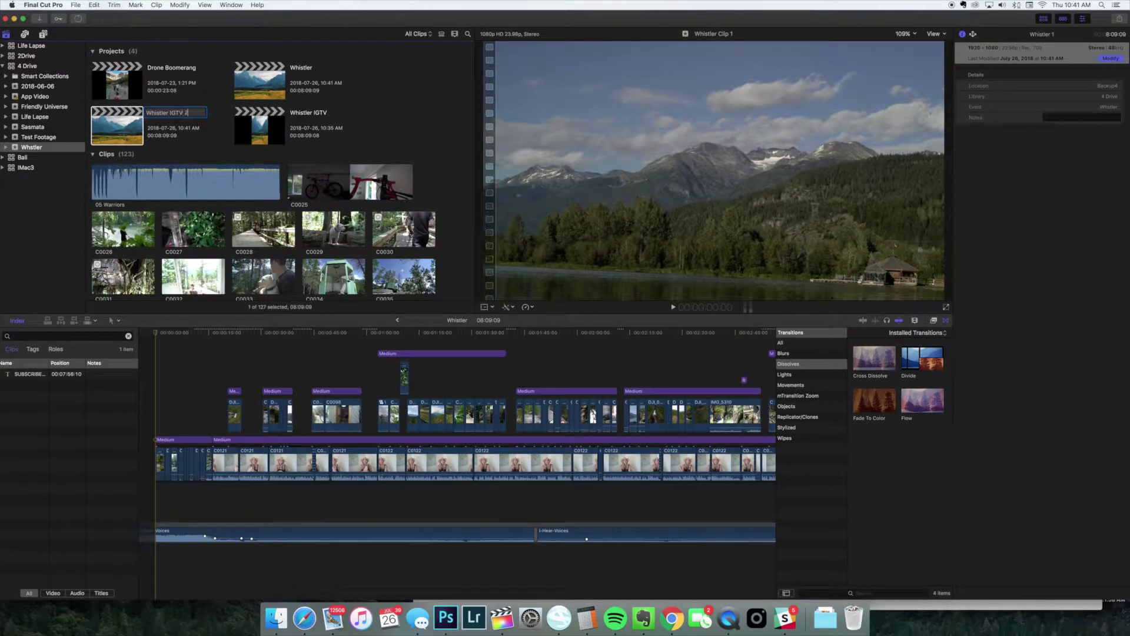
text(Whistler IGTV 2)
key(Return)
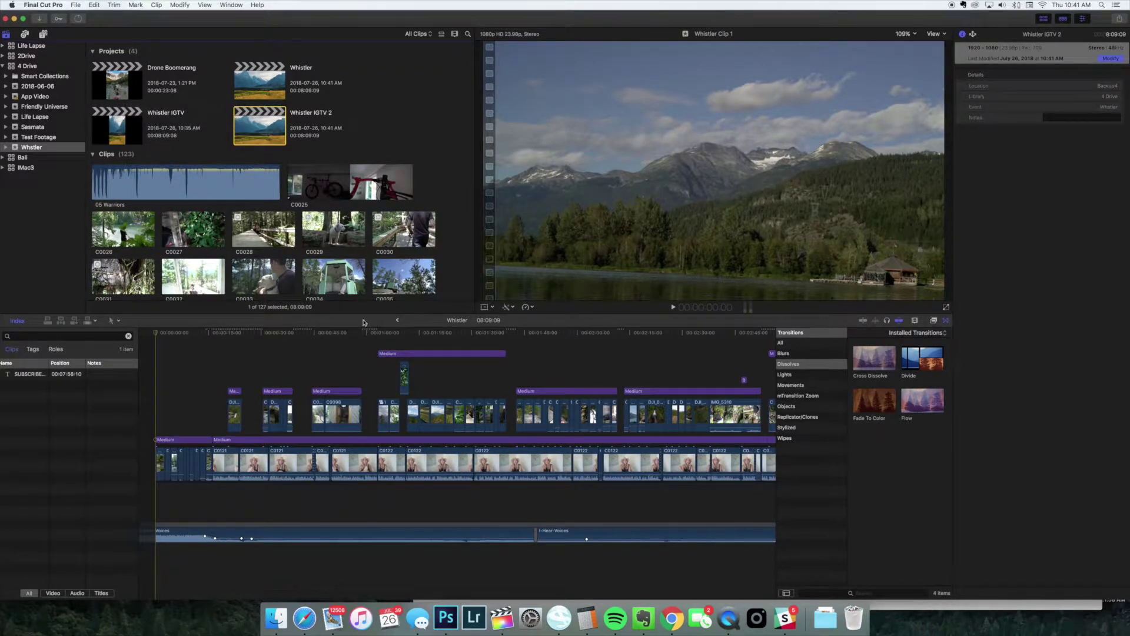
drag(345, 338, 670, 345)
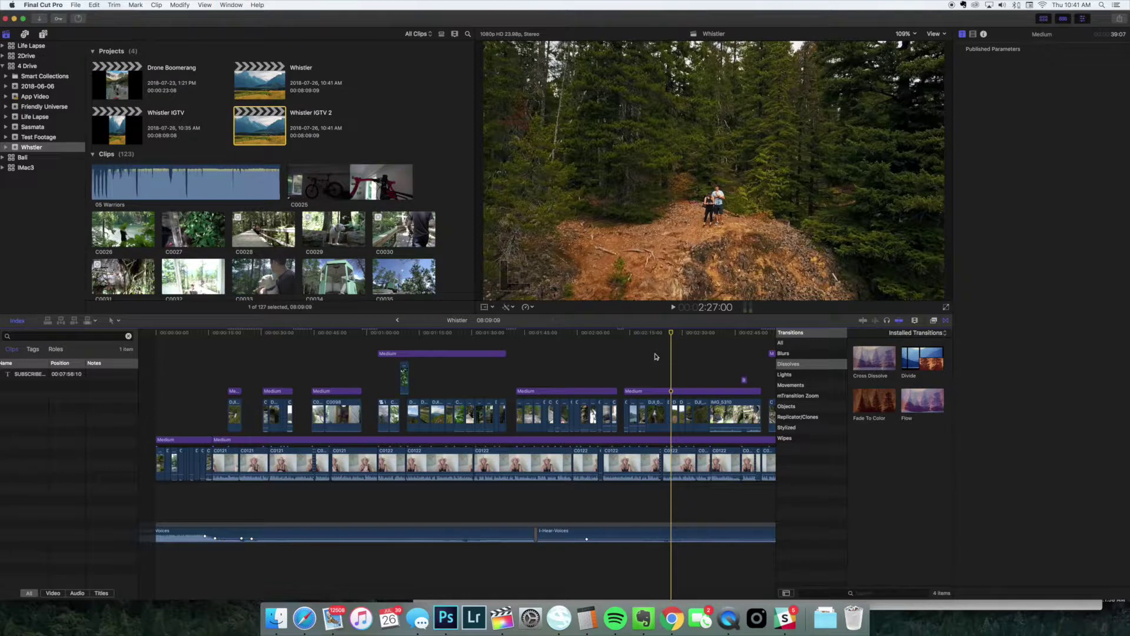
Modify the open Whistler project's video format to Custom 1080 × 1920.
click(1110, 59)
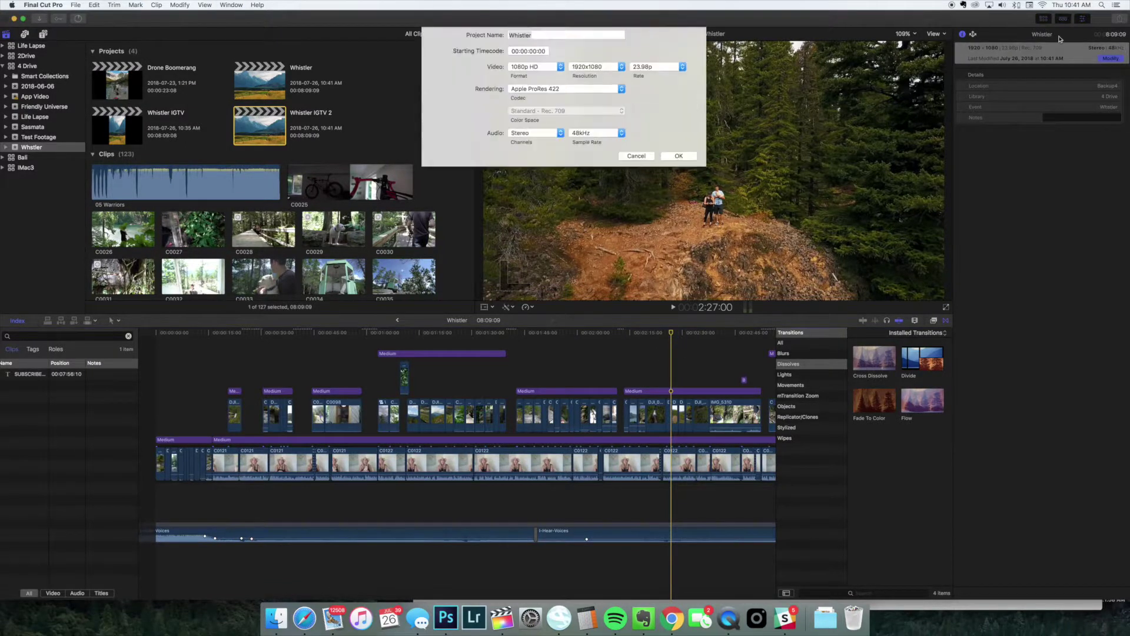
click(538, 67)
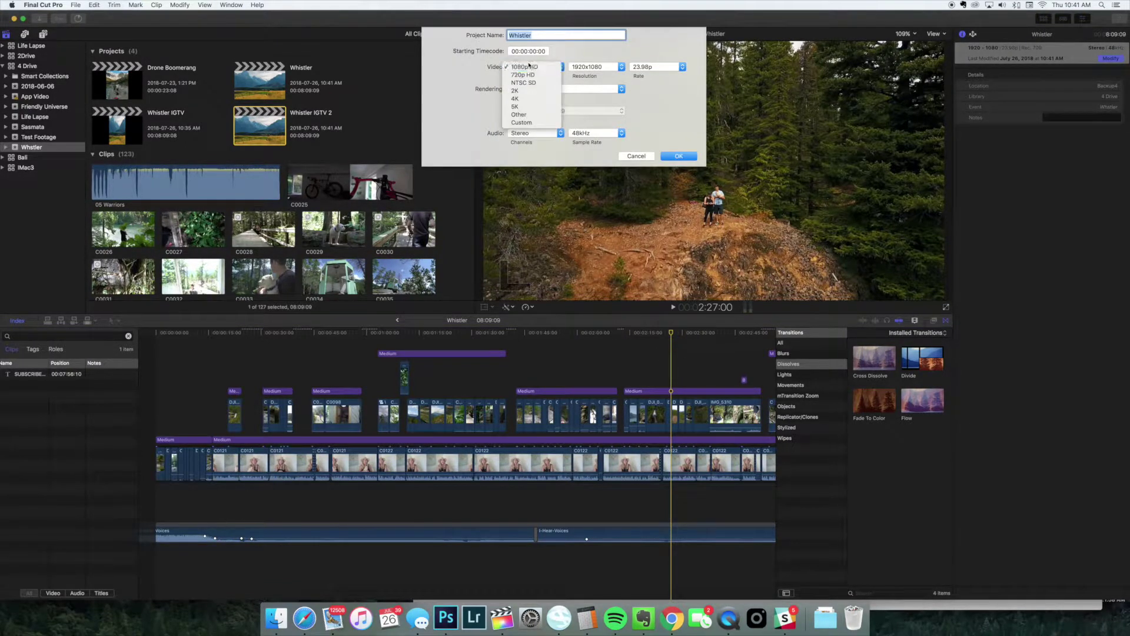
click(527, 123)
double_click(578, 67)
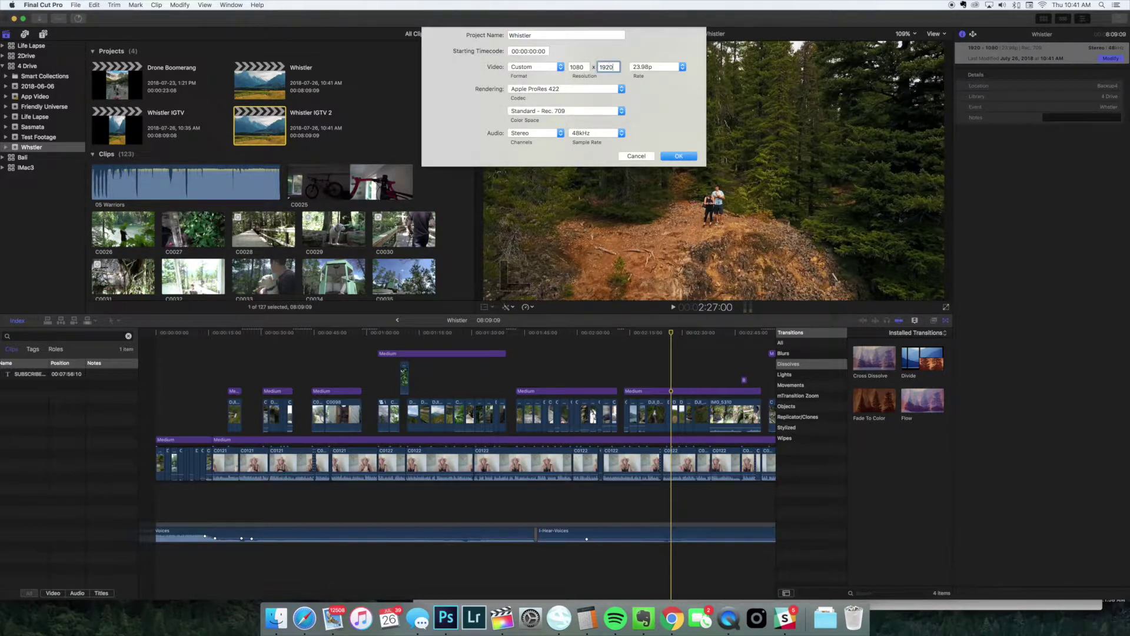
click(678, 156)
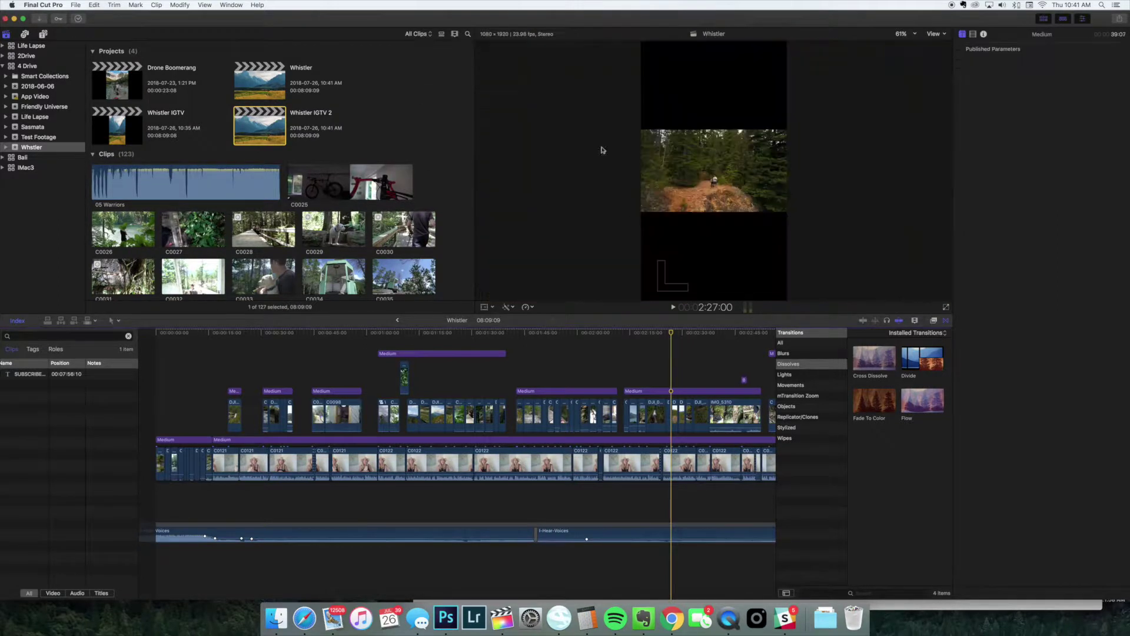
drag(344, 334, 164, 331)
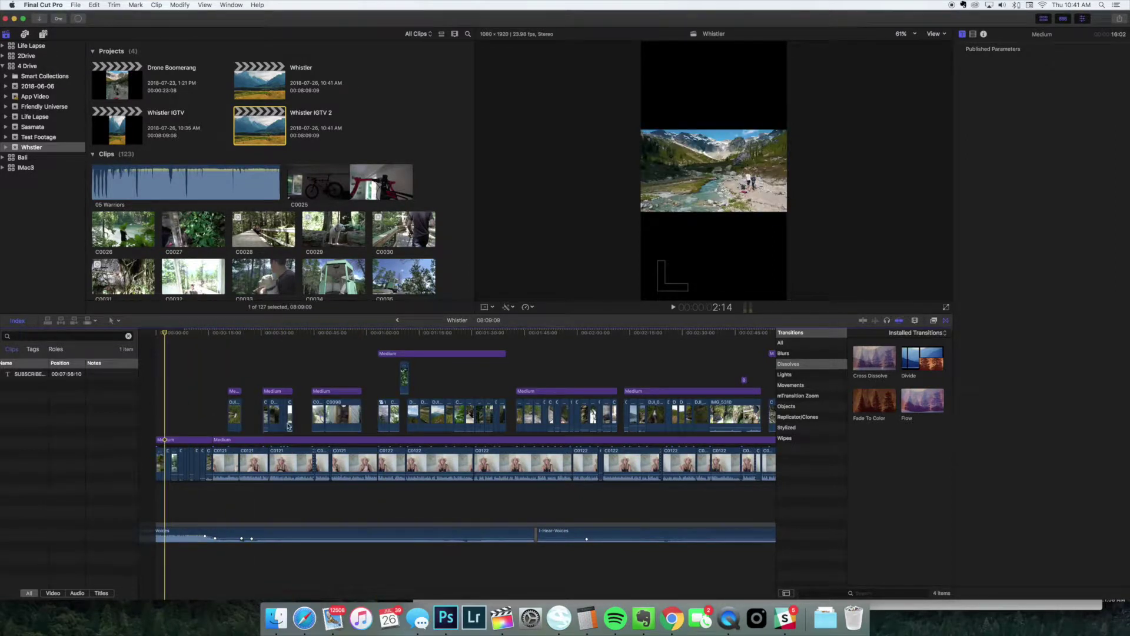
Select all timeline clips and set their Spatial Conform Type to Fill.
key(super+equal)
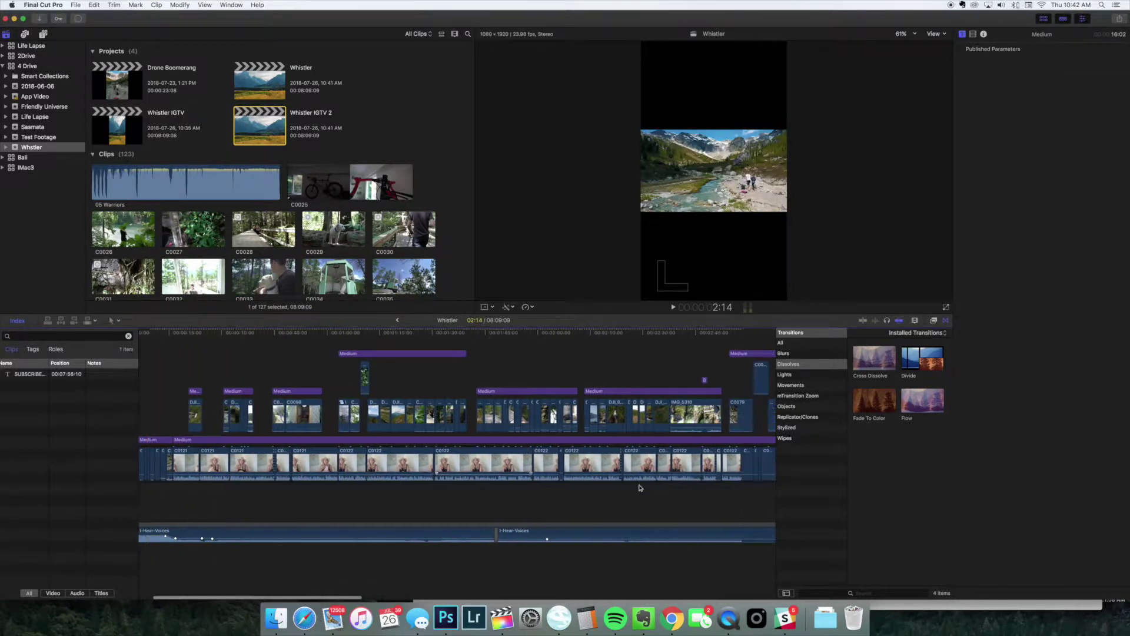
scroll(739, 474, right, 12)
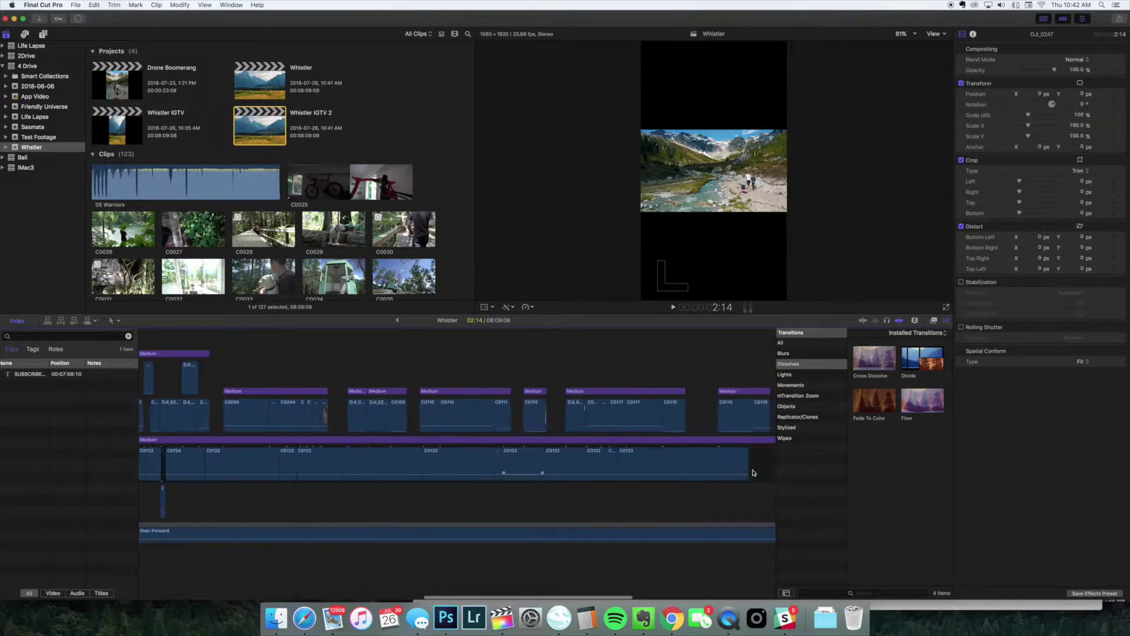
key(super+a)
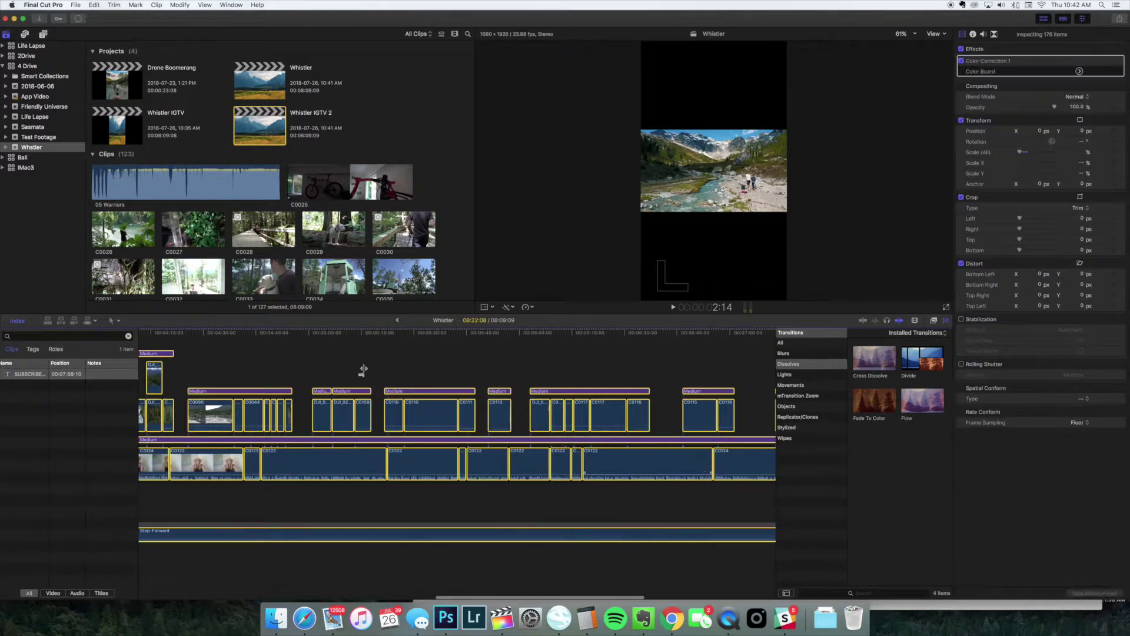
scroll(363, 372, left, 15)
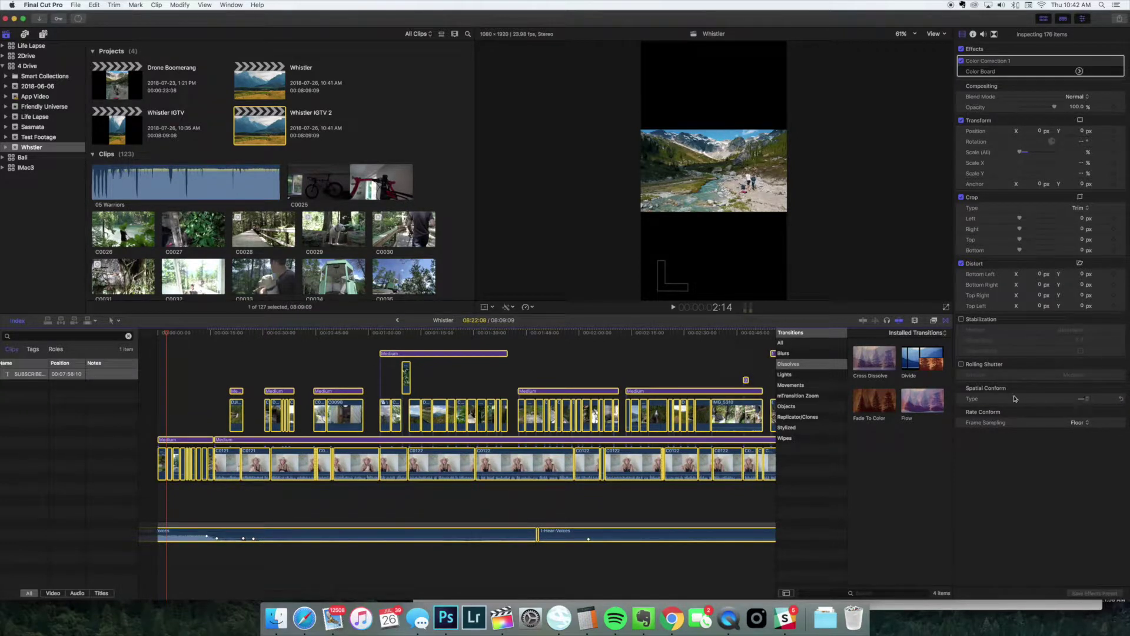
click(1085, 399)
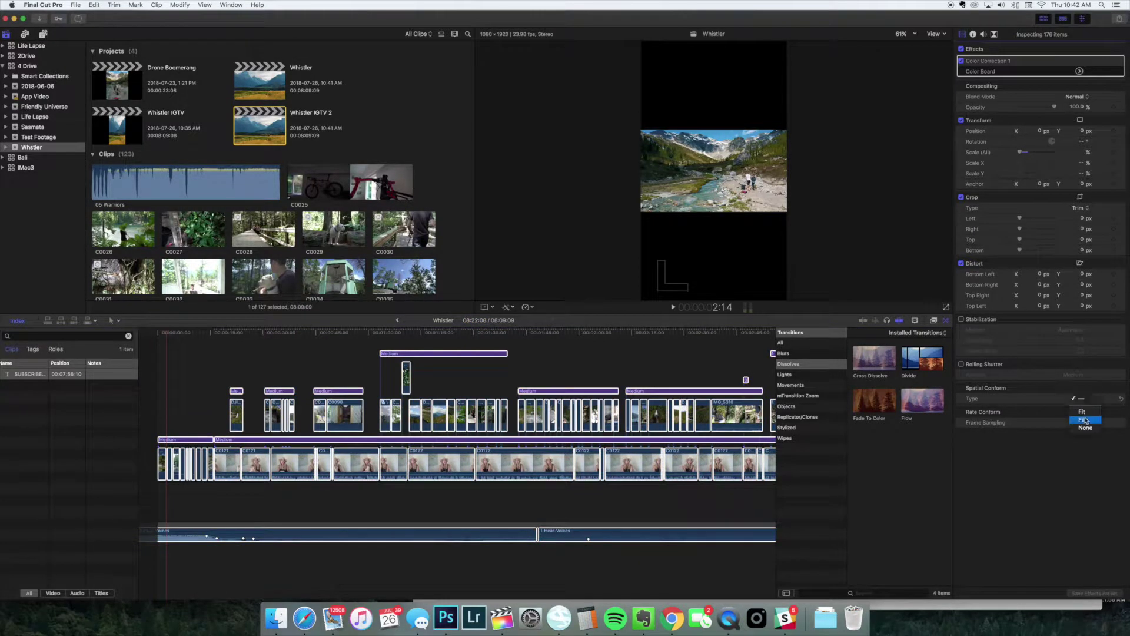
click(1086, 421)
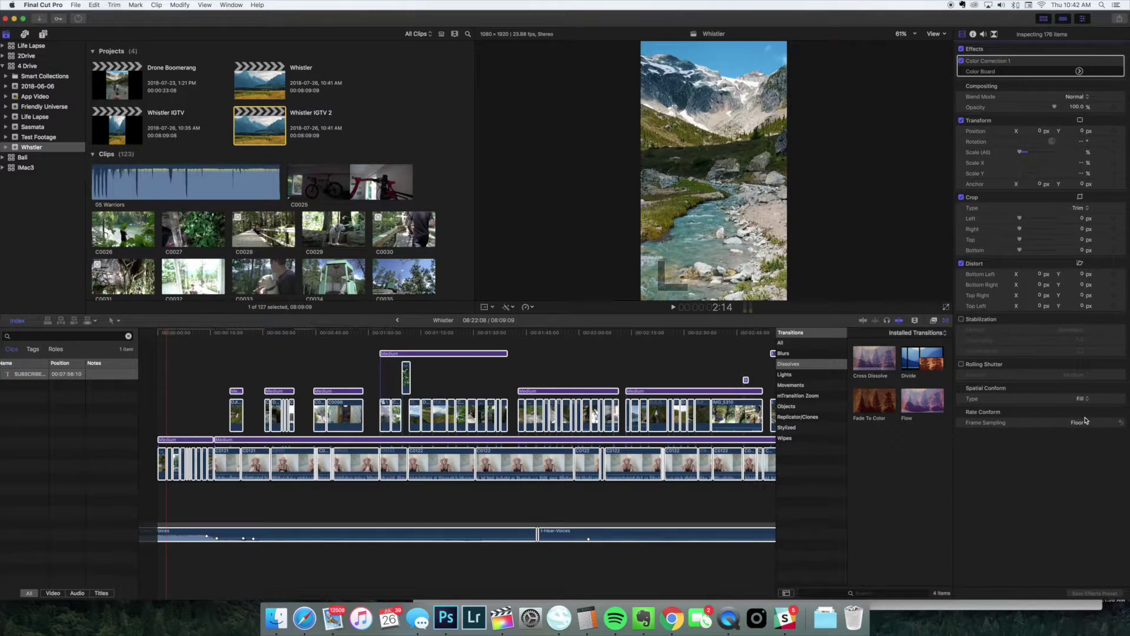
click(230, 376)
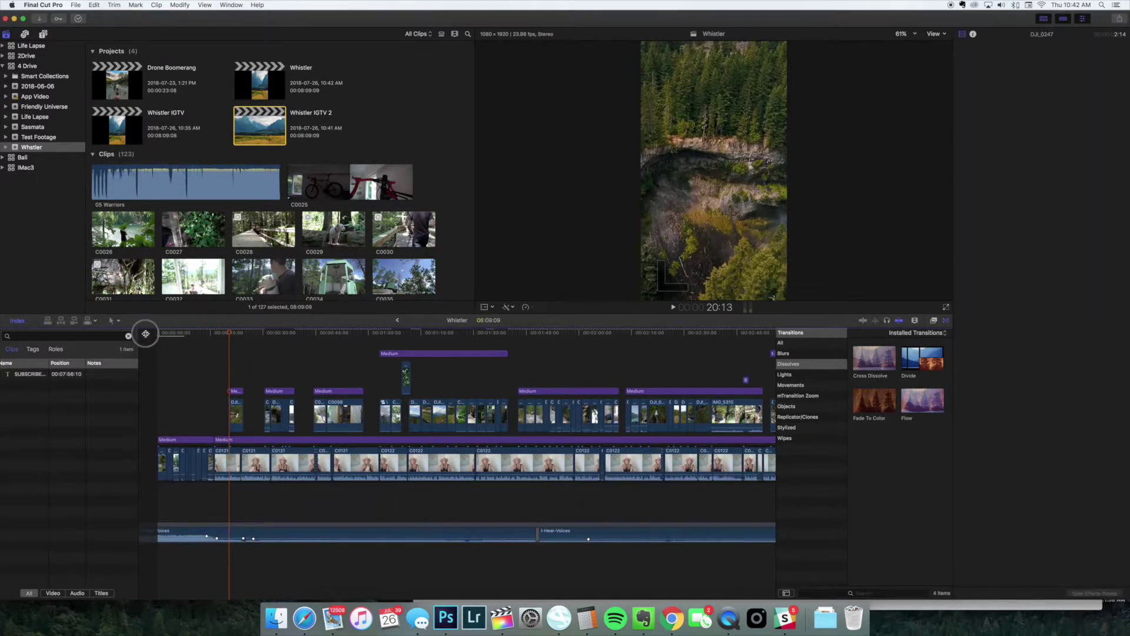
drag(175, 335, 144, 337)
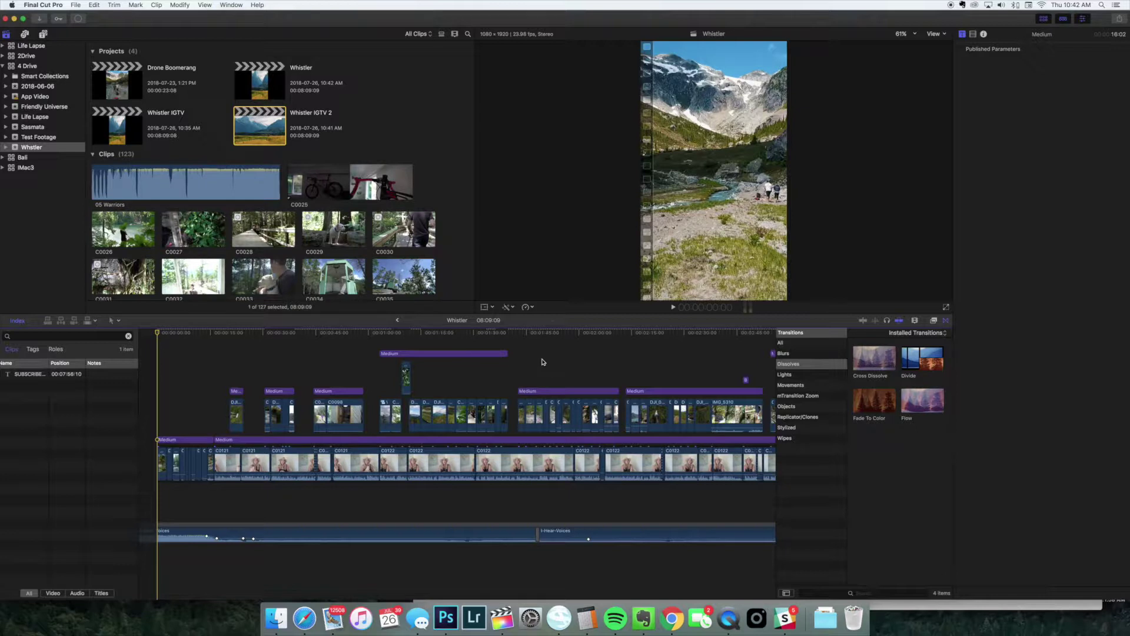
Place a Whites solid generator beneath the clips and set its colour to Bright White.
key(space)
key(super+a)
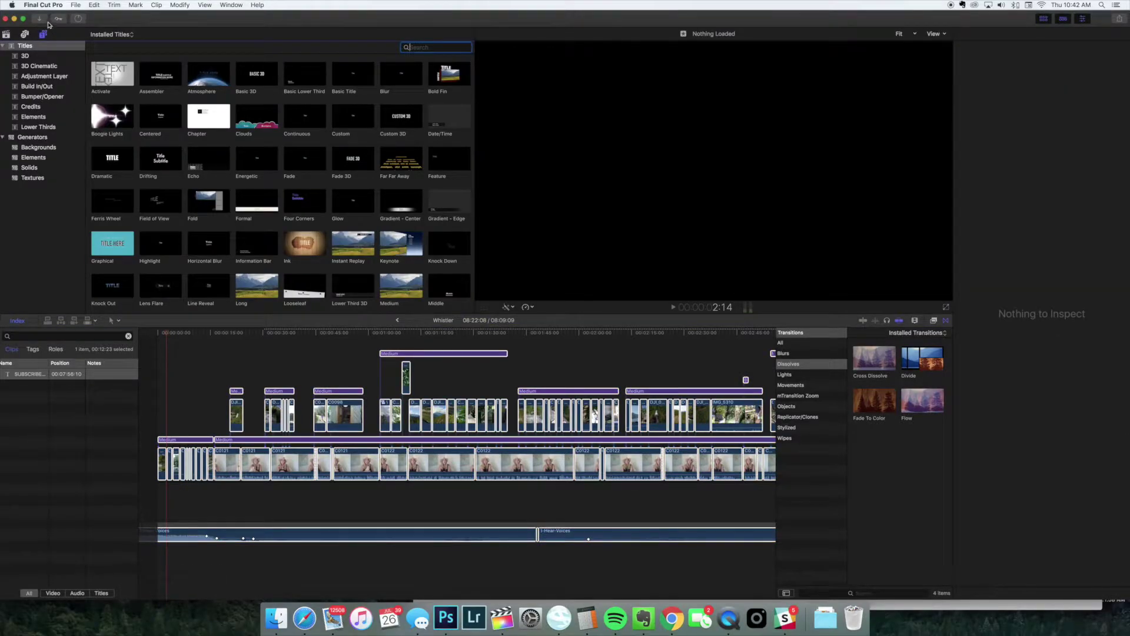
click(23, 169)
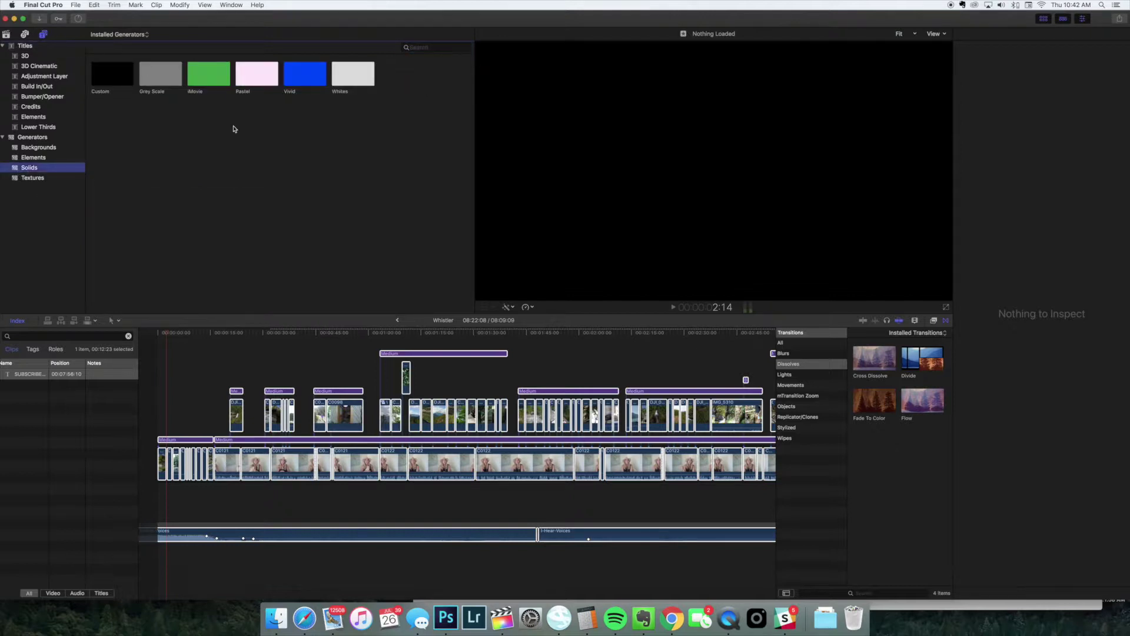
click(346, 80)
drag(352, 90, 26, 328)
scroll(271, 413, left, 15)
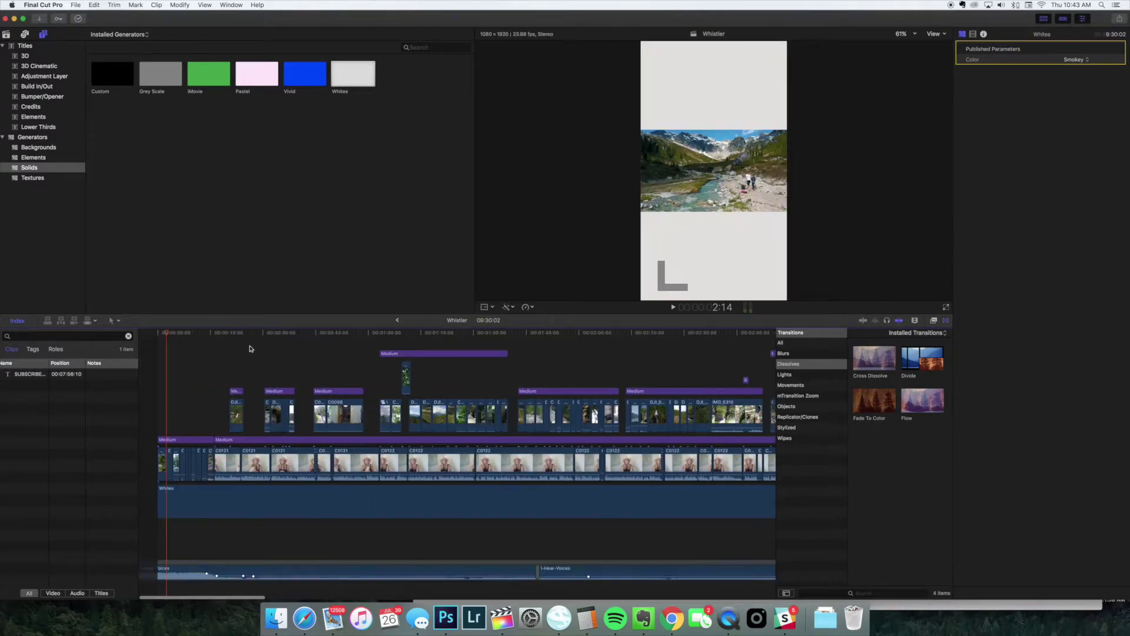
click(180, 335)
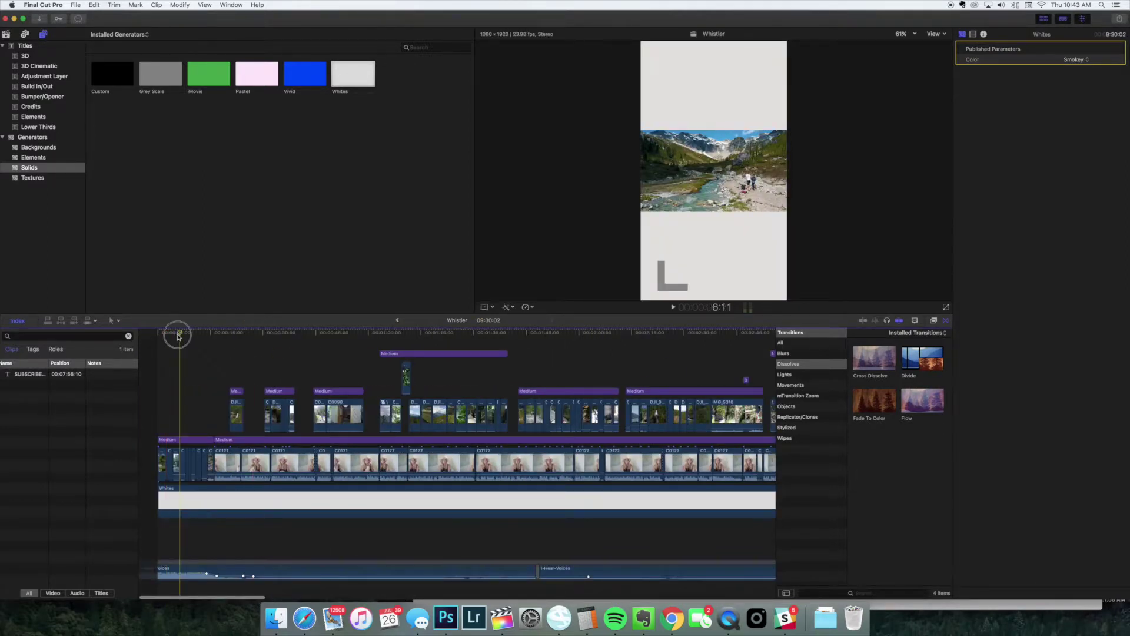
click(1080, 61)
click(1077, 28)
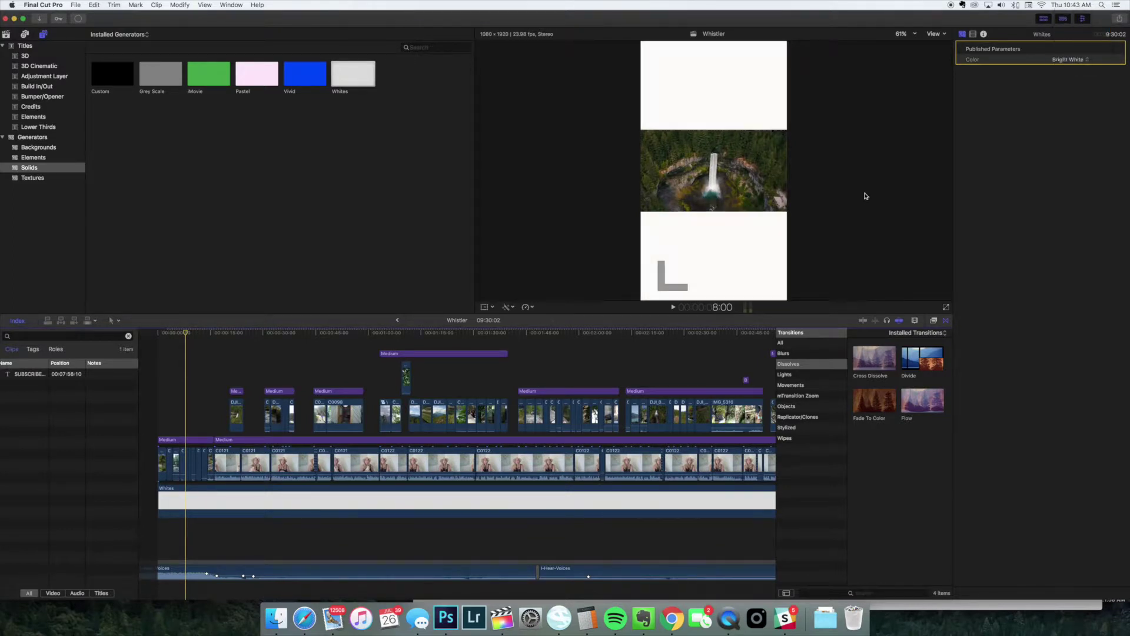
Delete the white solid backdrop and reselect all timeline clips.
click(172, 331)
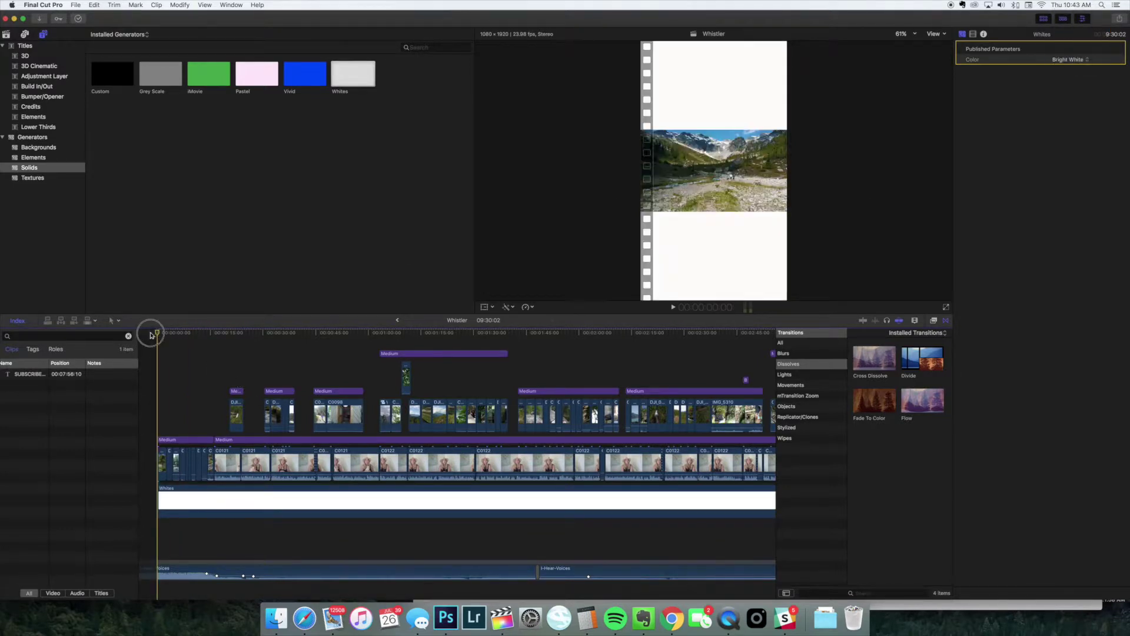
drag(173, 332, 140, 330)
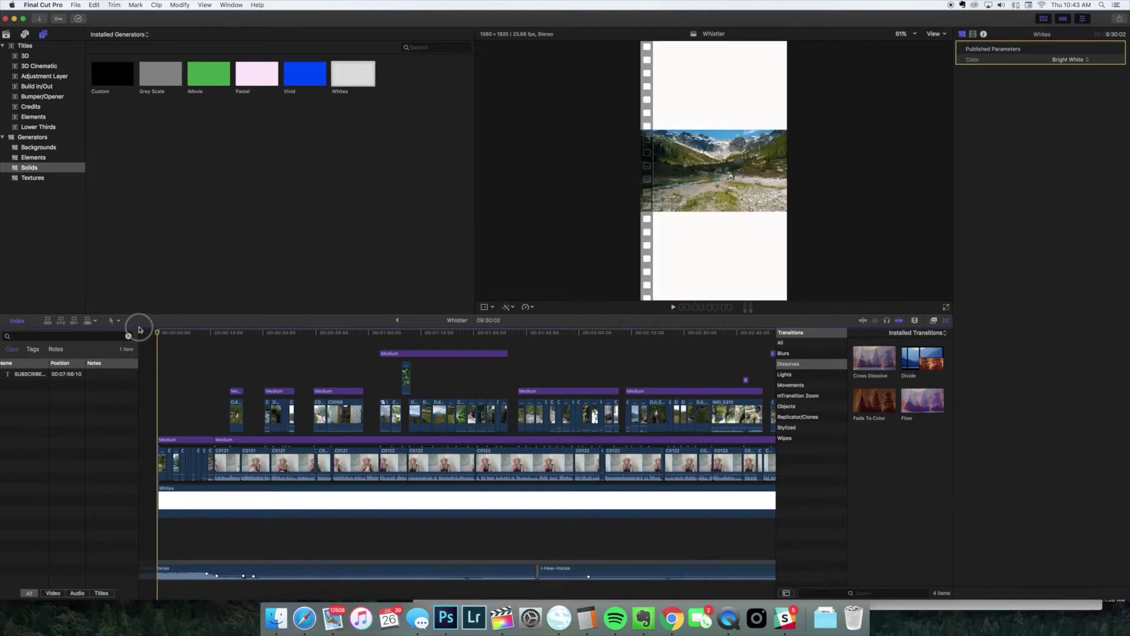
click(318, 508)
key(Delete)
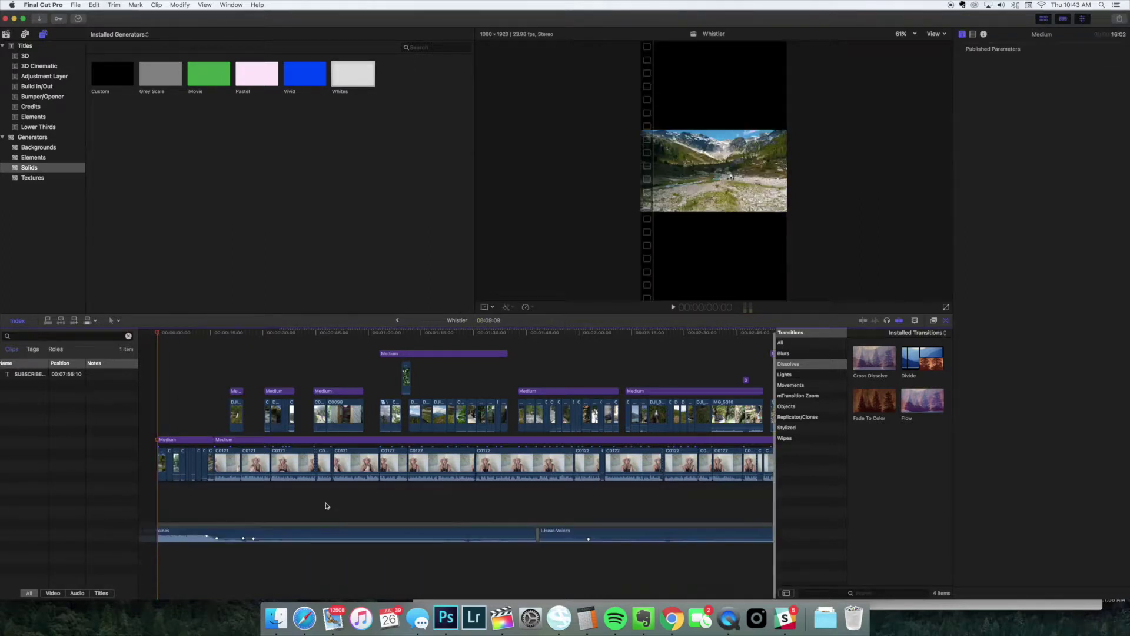
key(super+a)
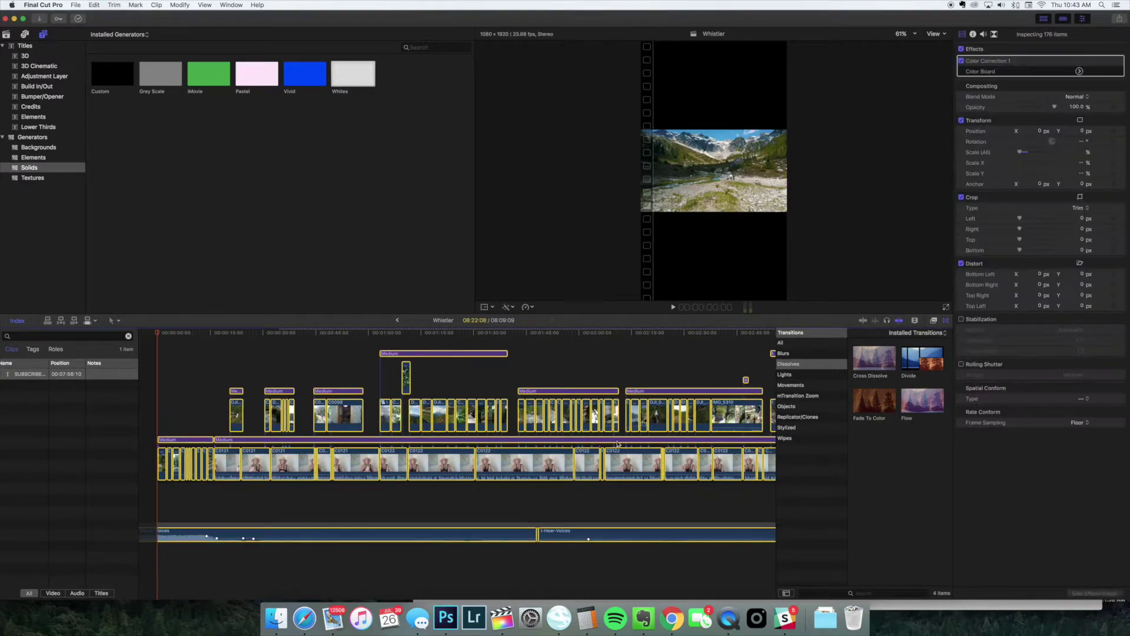
Set Spatial Conform Type to Fill for all selected clips, then deselect them.
click(1086, 400)
click(1086, 420)
click(172, 352)
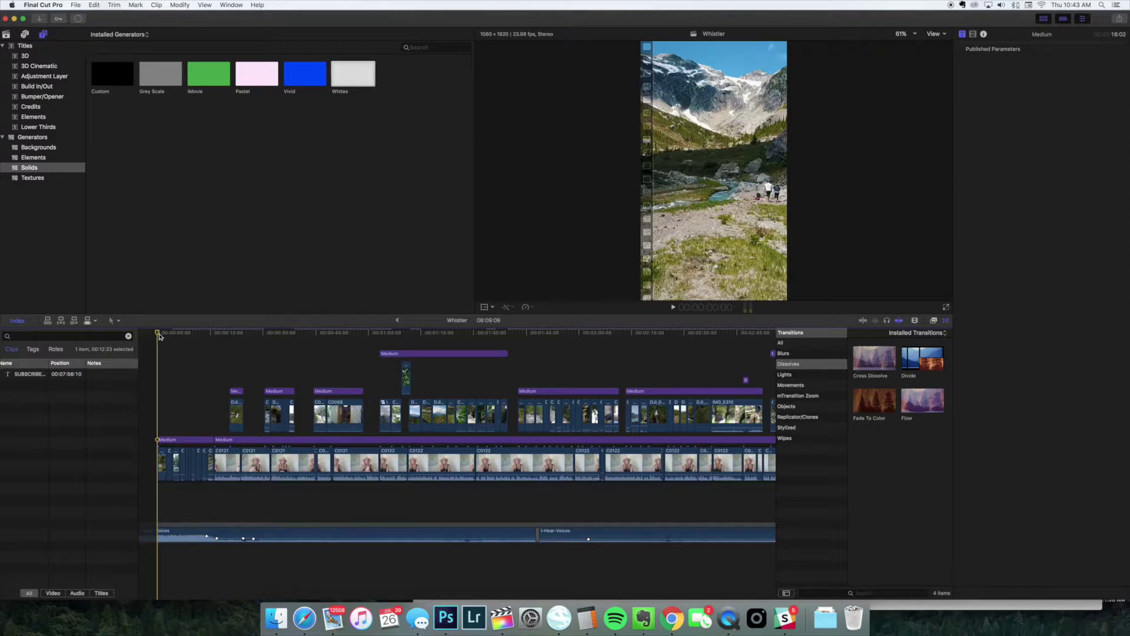
Play the project back from the start to review the full-frame footage.
key(space)
key(super+equal)
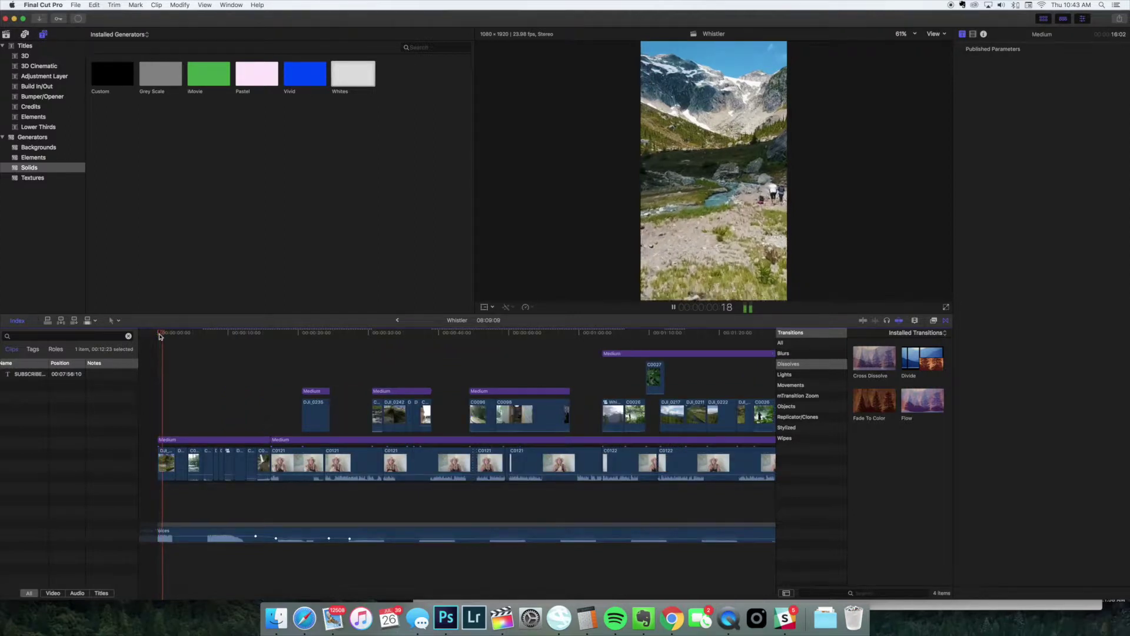
key(F10)
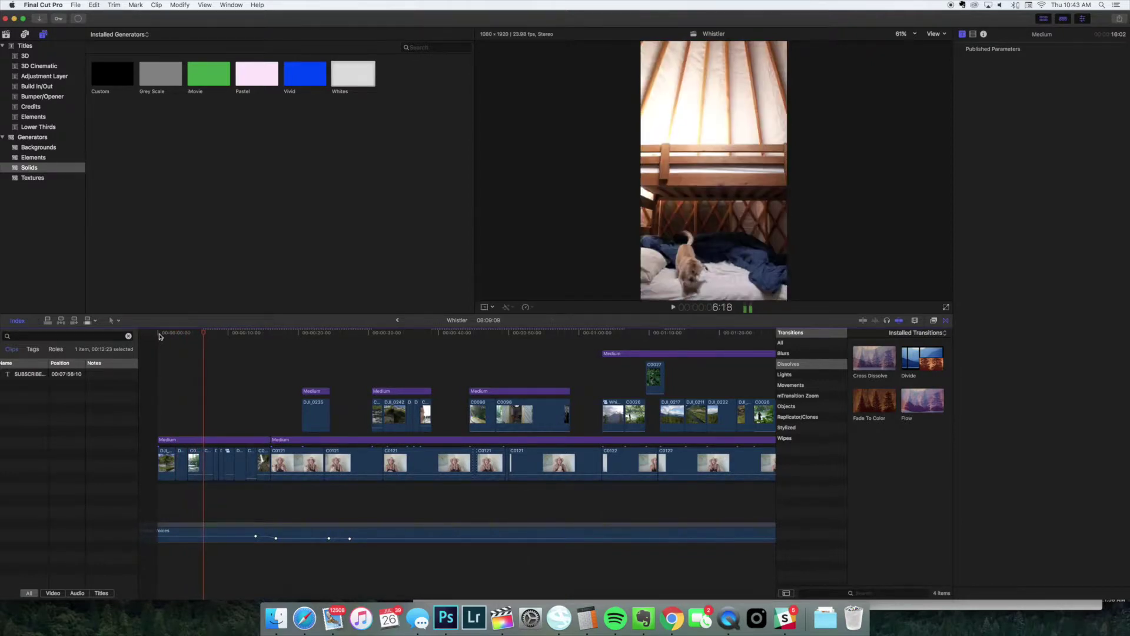
click(201, 333)
drag(200, 334, 145, 335)
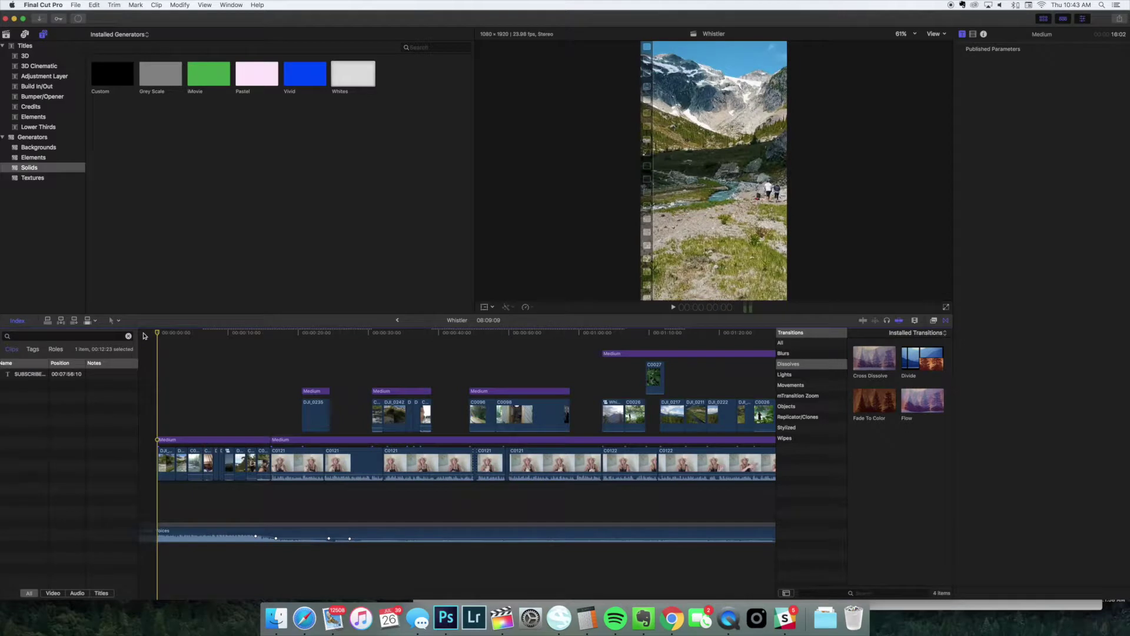
key(space)
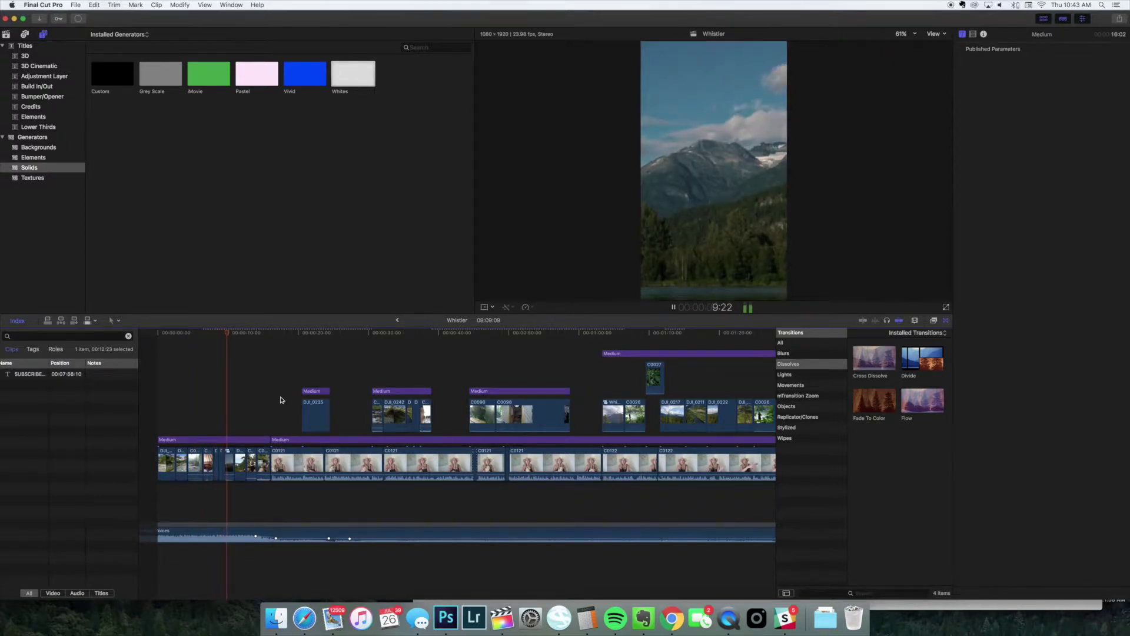
Select Whistler Clip 1 at 9:12 to load its transform, and clear the Mail notification.
key(space)
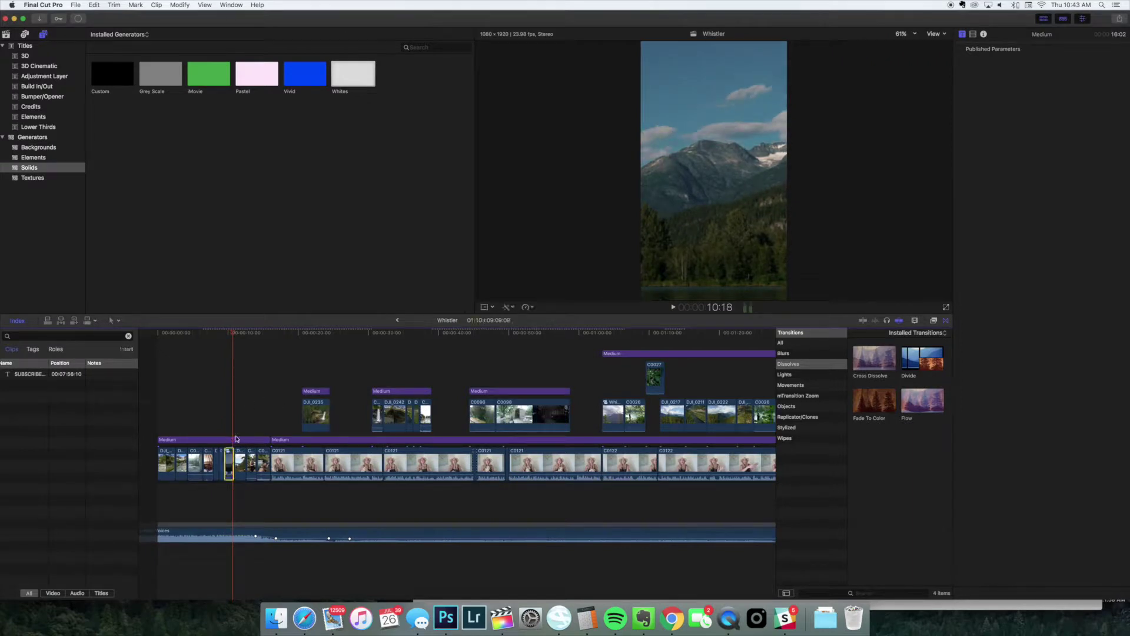
click(230, 458)
click(227, 334)
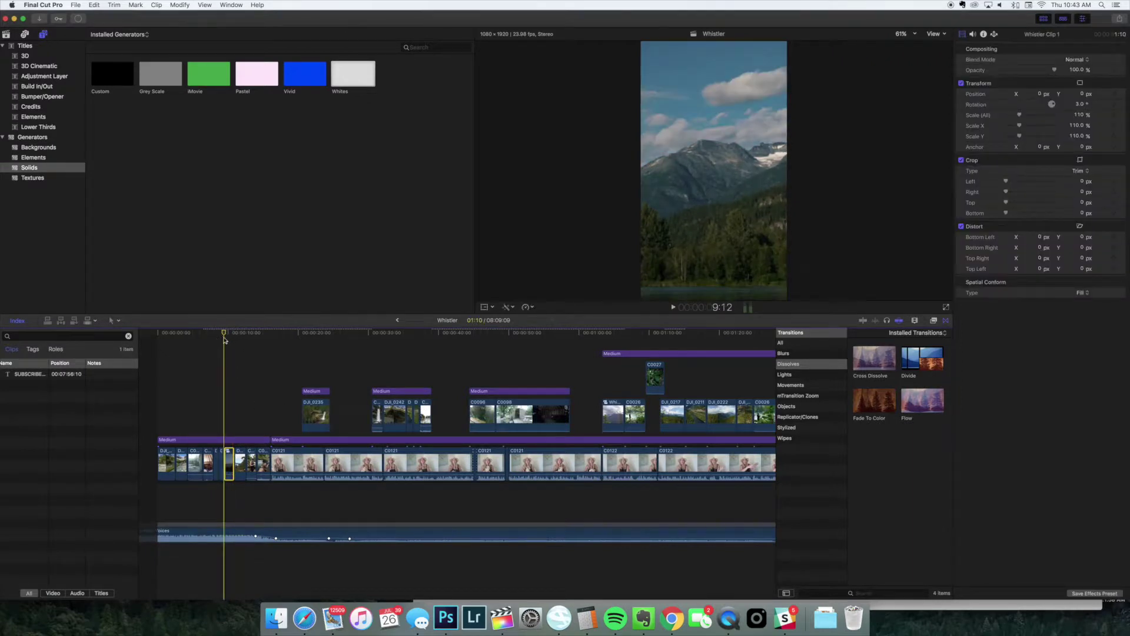
key(space)
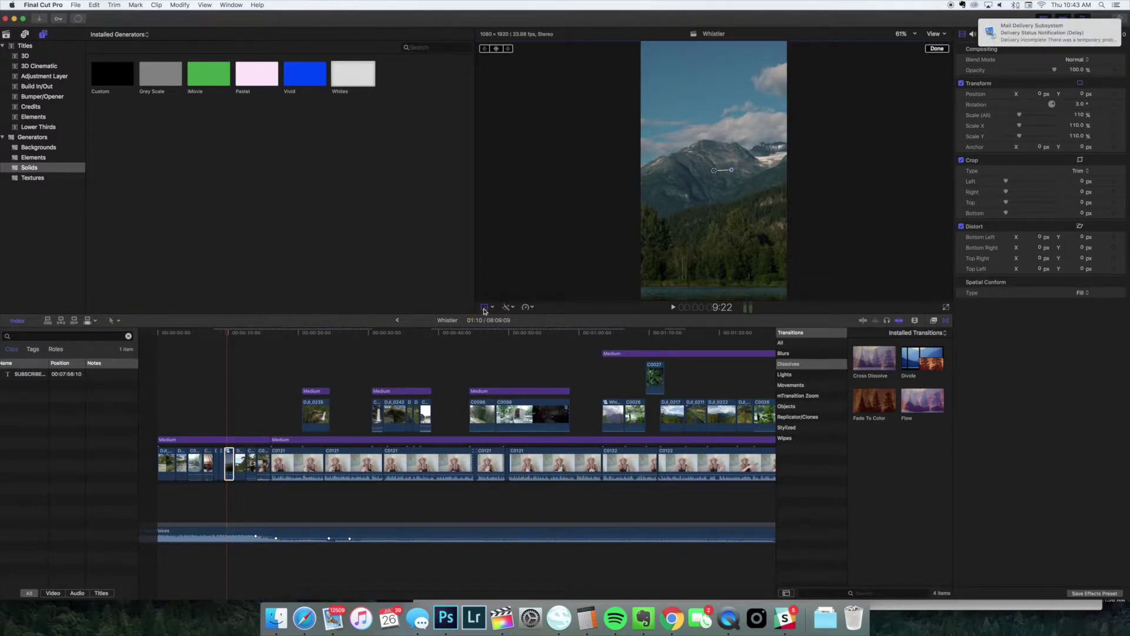
right_click(333, 618)
click(335, 583)
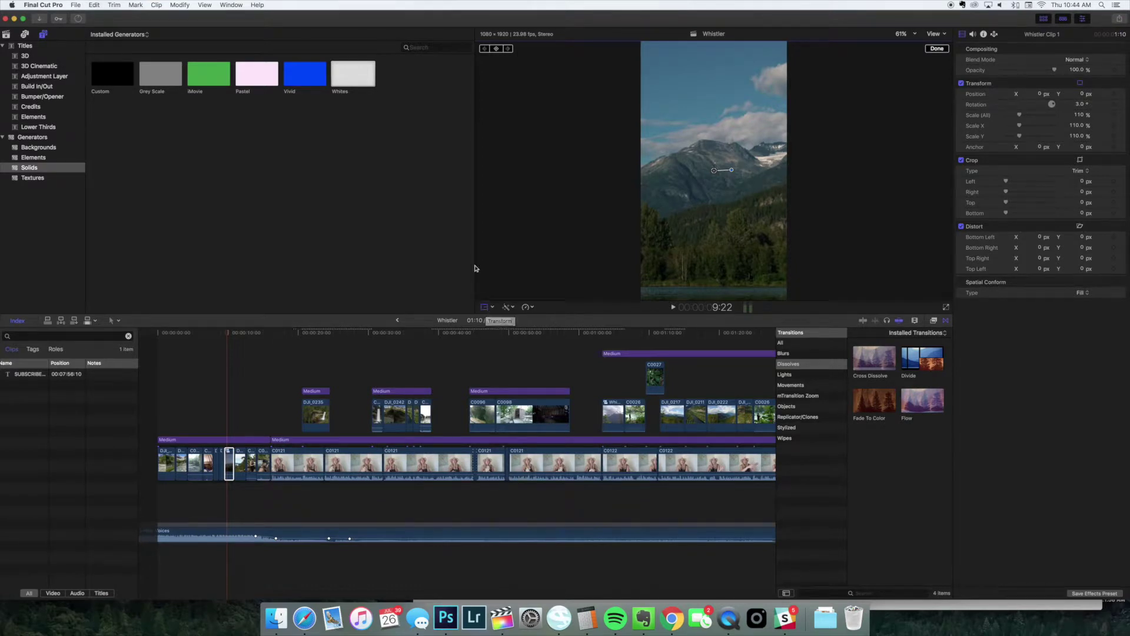
Enlarge the viewer and slide Whistler Clip 1 left to about X −460 px.
drag(474, 266, 254, 265)
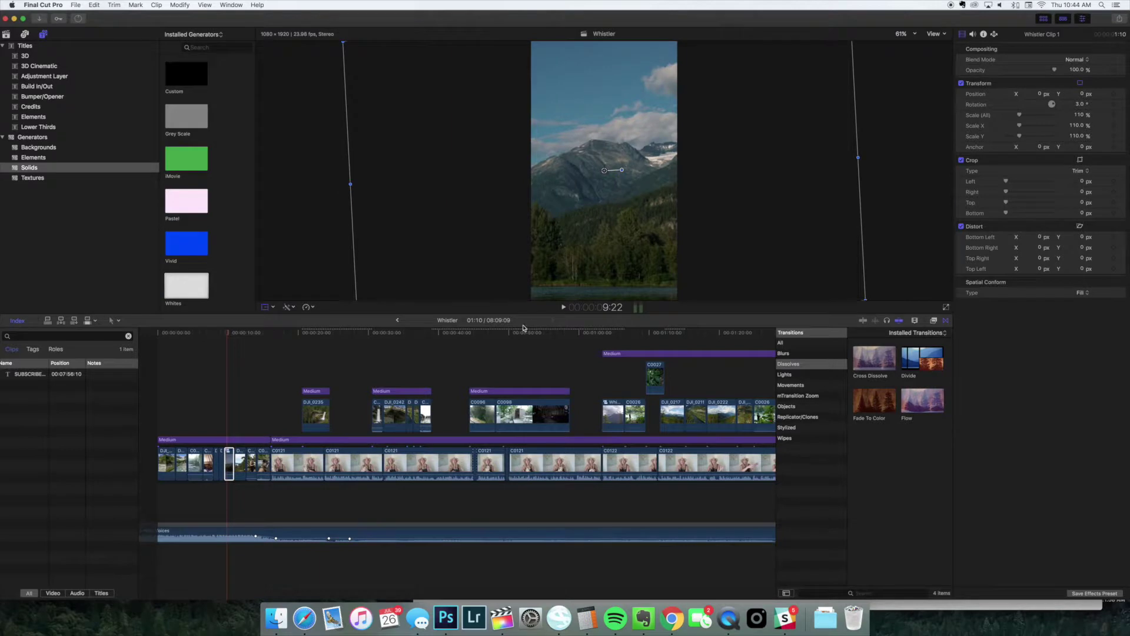
drag(520, 352, 521, 348)
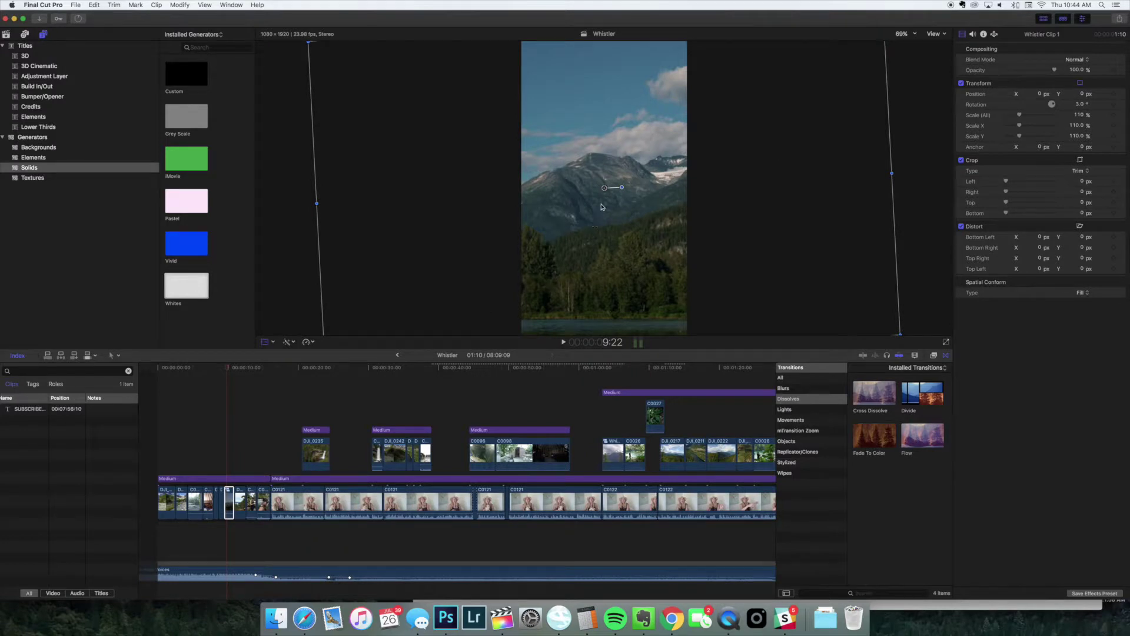
click(264, 342)
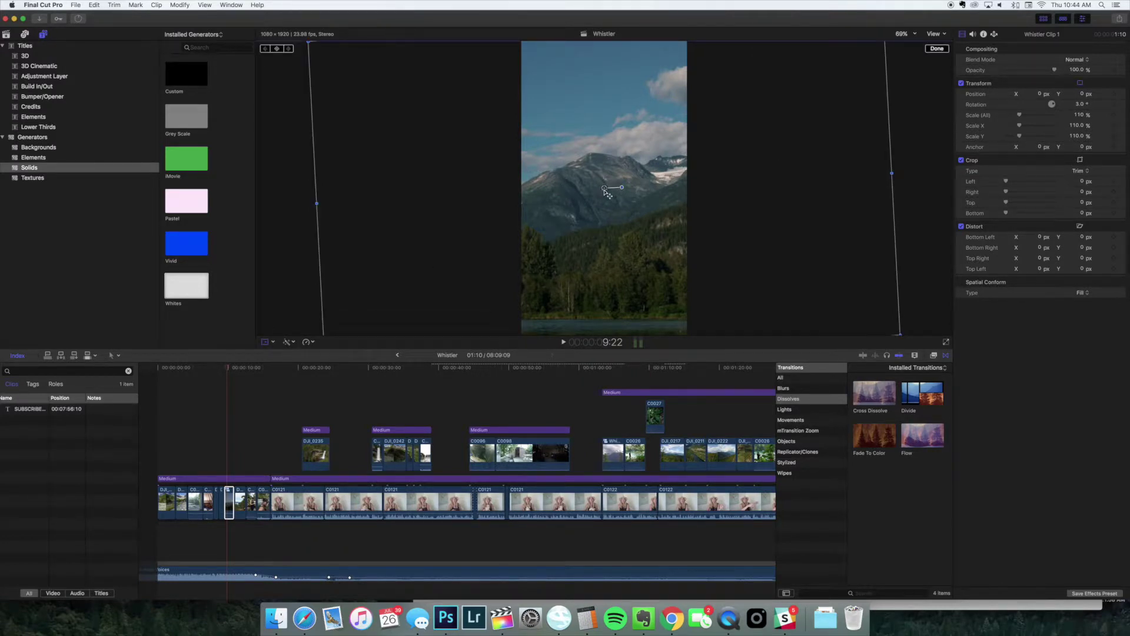
drag(606, 189, 530, 187)
click(239, 505)
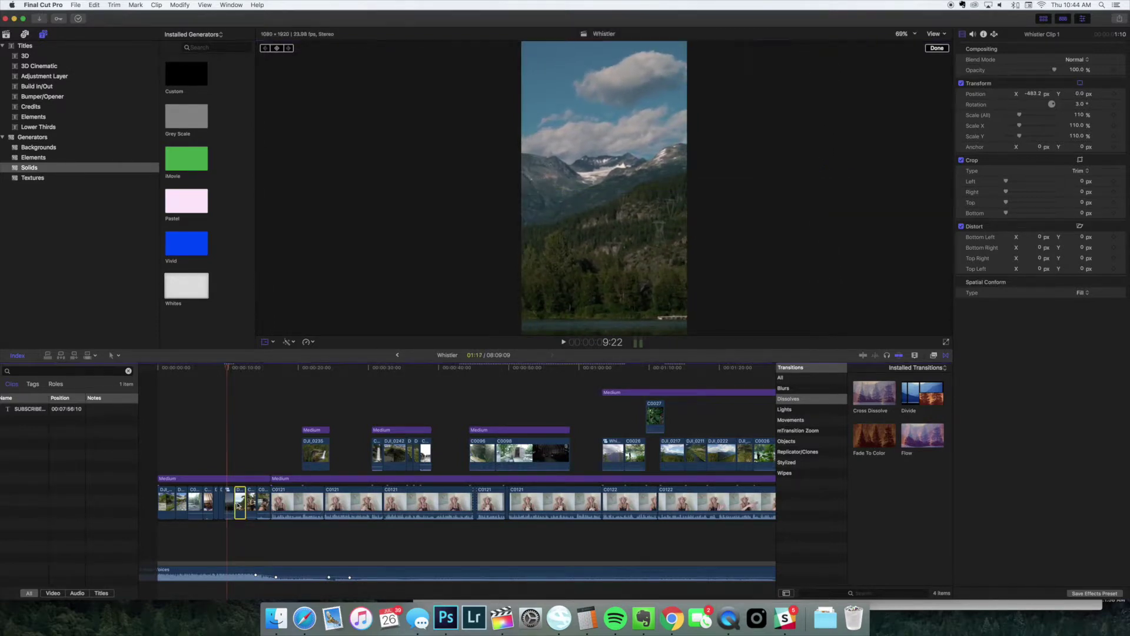
Nudge the DJI_0230 clip slightly left within the vertical frame.
key(space)
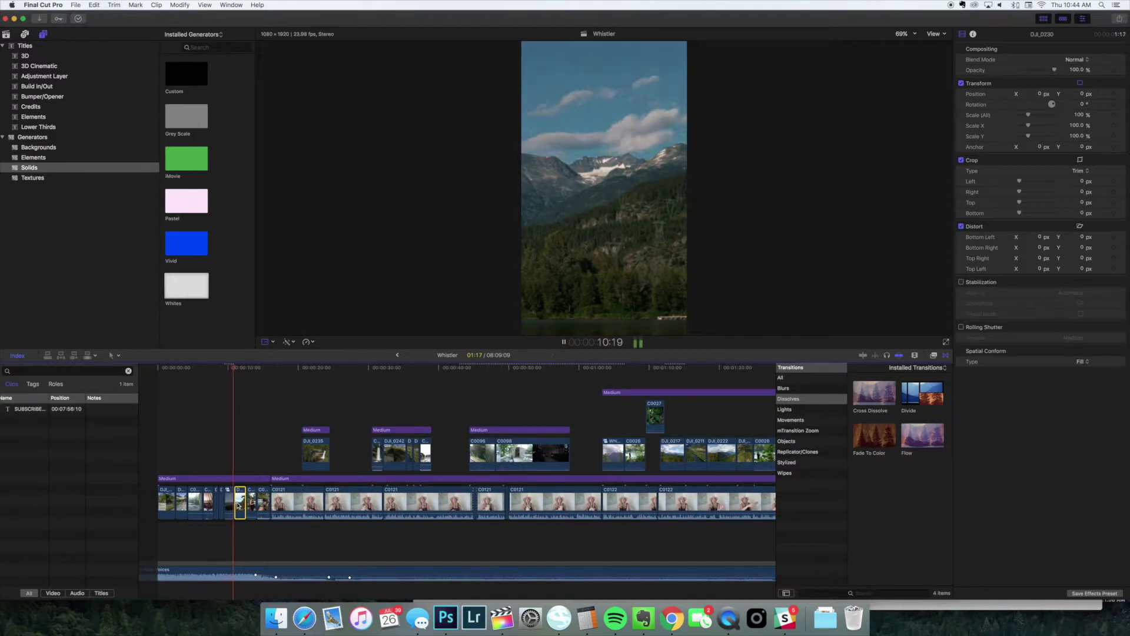
key(space)
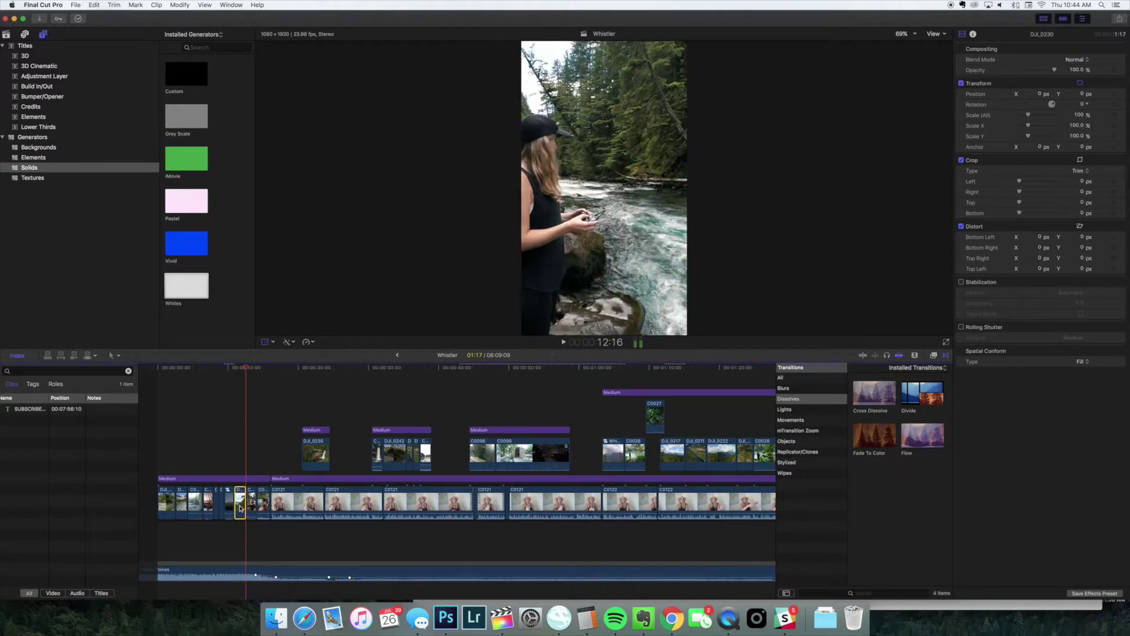
key(Up)
key(shift+t)
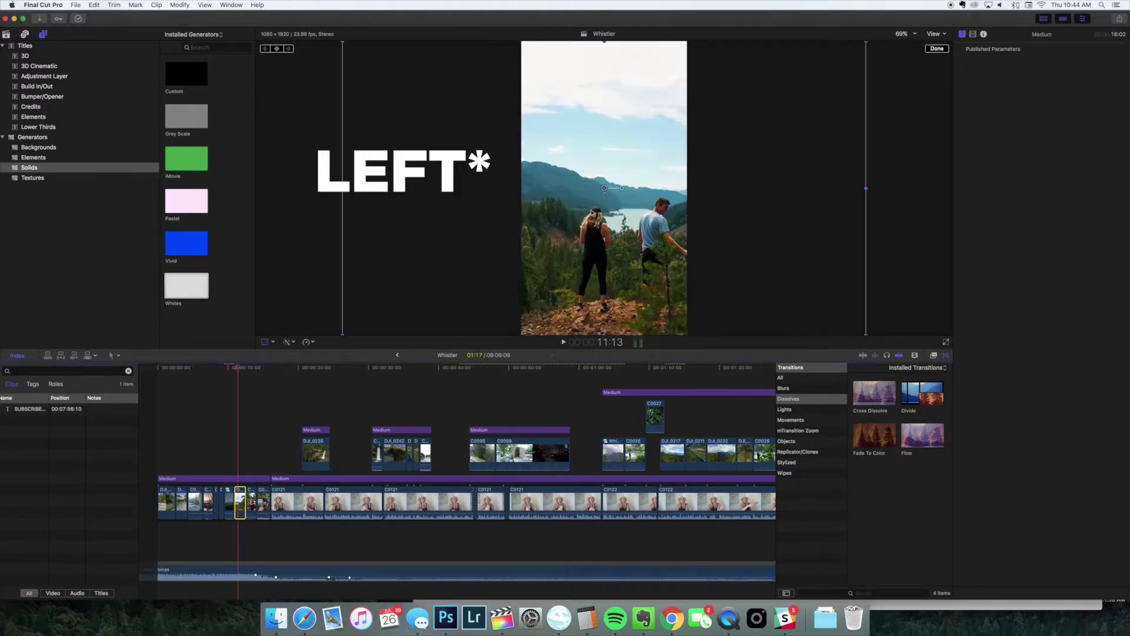
drag(604, 187, 588, 191)
key(space)
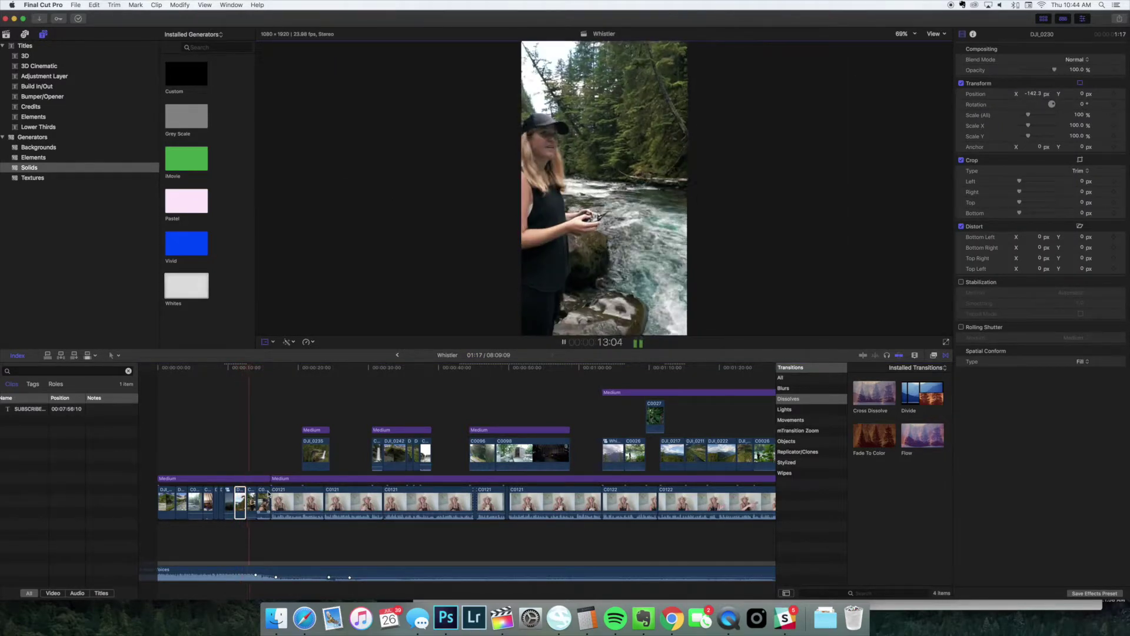
key(space)
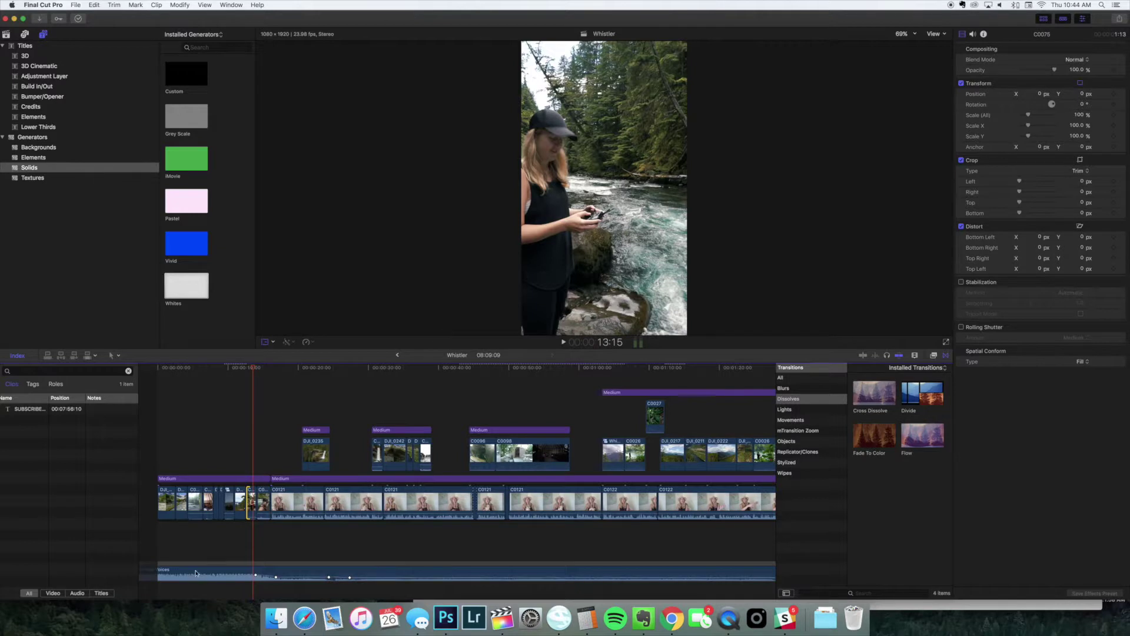
Slide clip C0075 right to centre the woman in frame.
key(shift+t)
drag(606, 189, 652, 190)
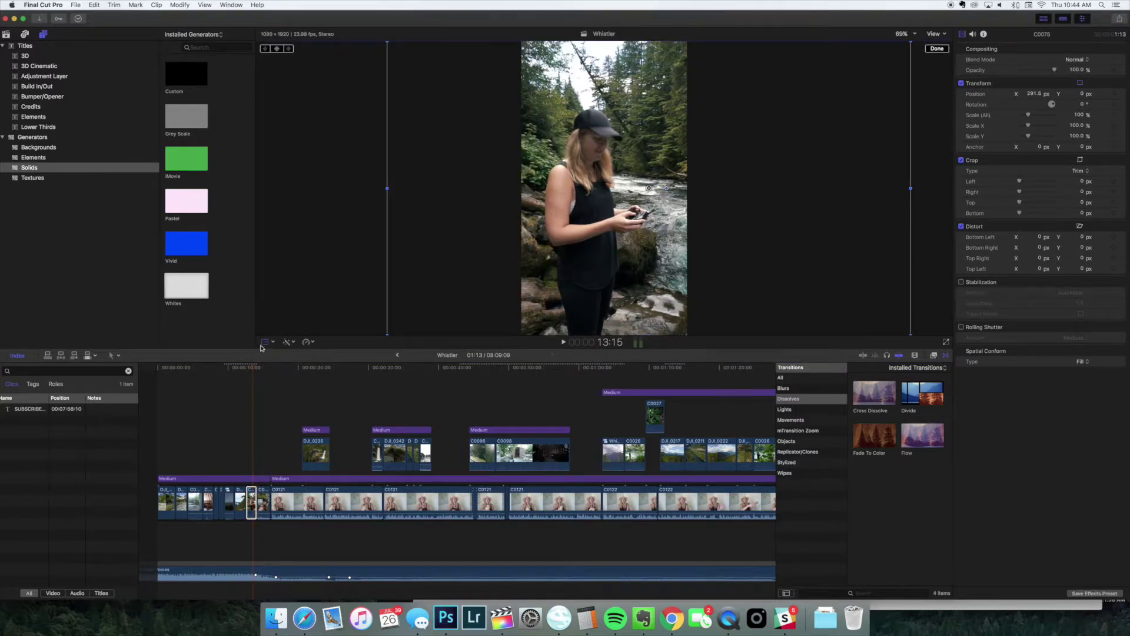
drag(649, 188, 650, 188)
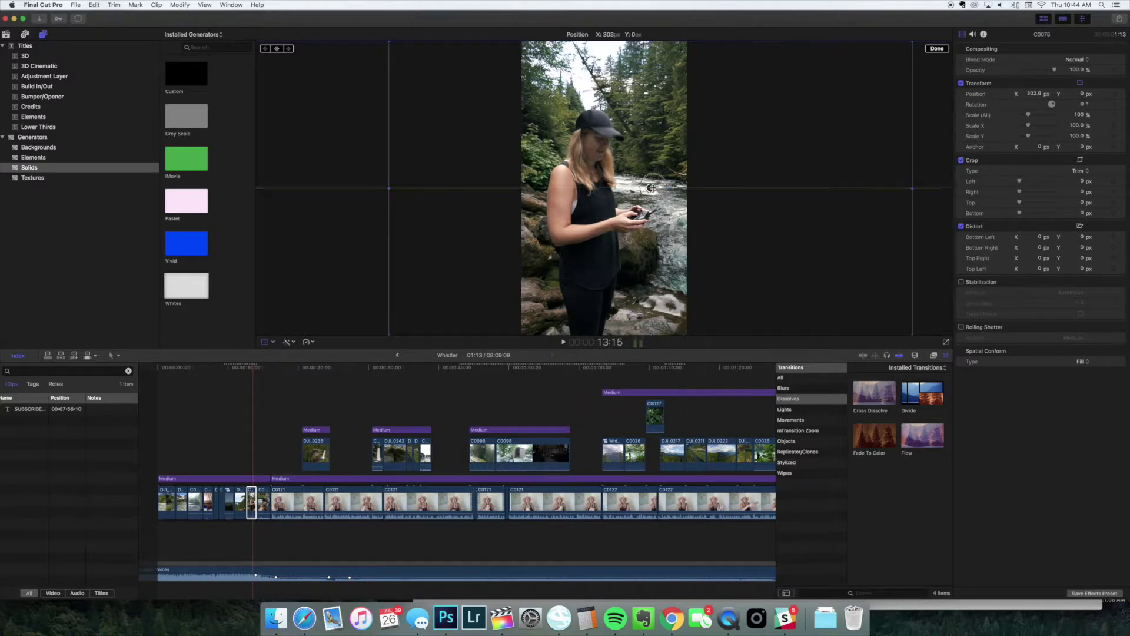
click(267, 500)
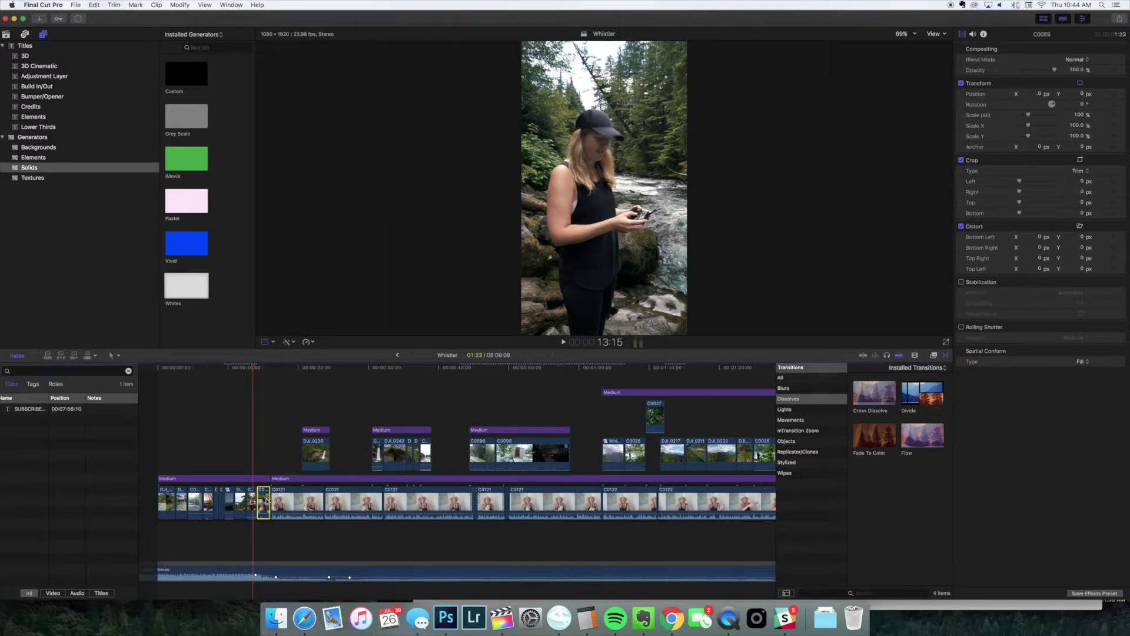
key(space)
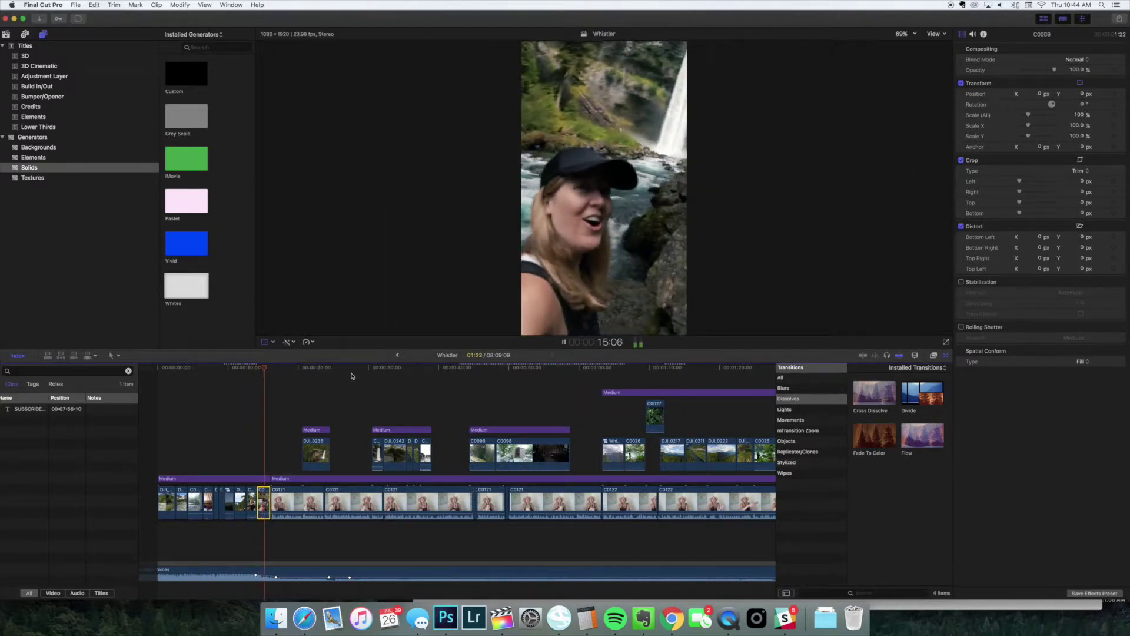
Set the first C0121 talking-head clip's Position X to -90 px.
click(293, 500)
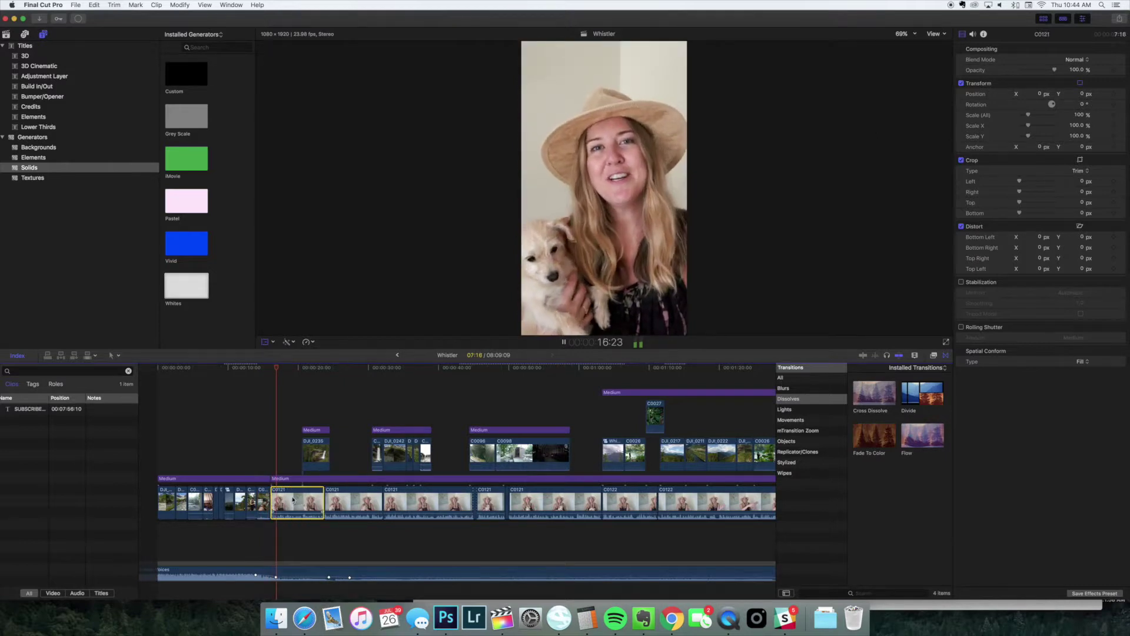
key(space)
key(space)
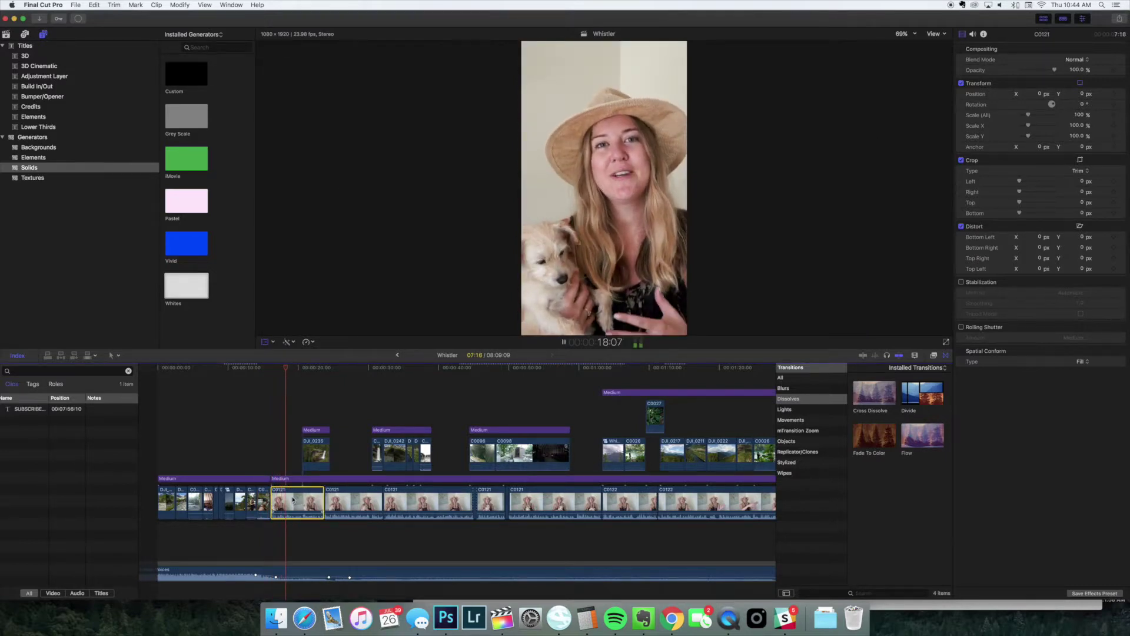
drag(603, 188, 592, 188)
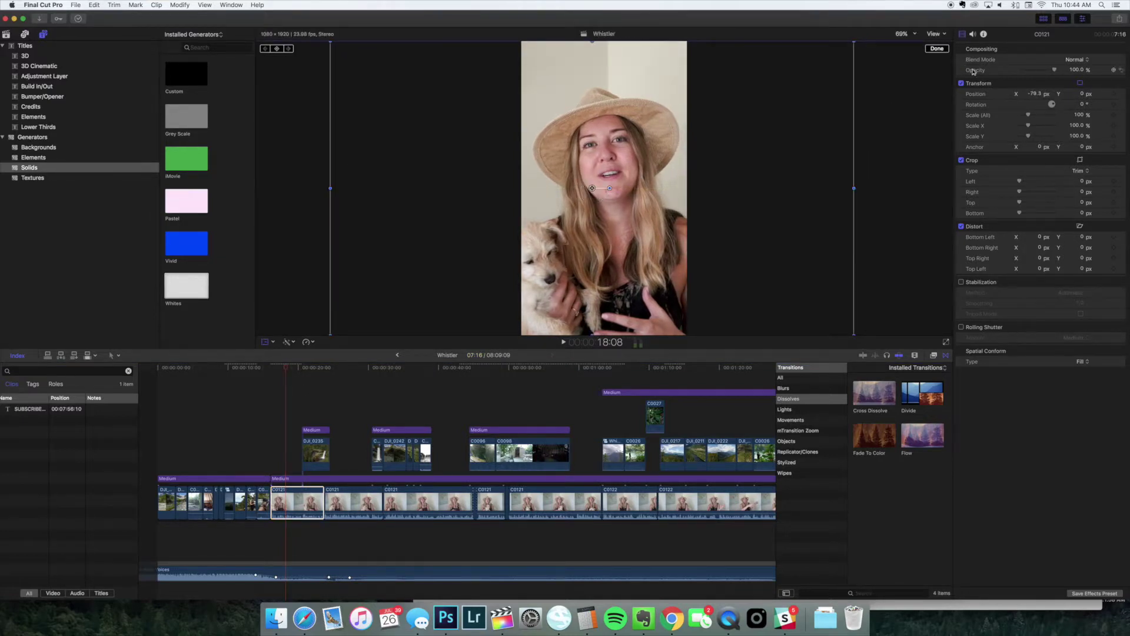
click(1033, 94)
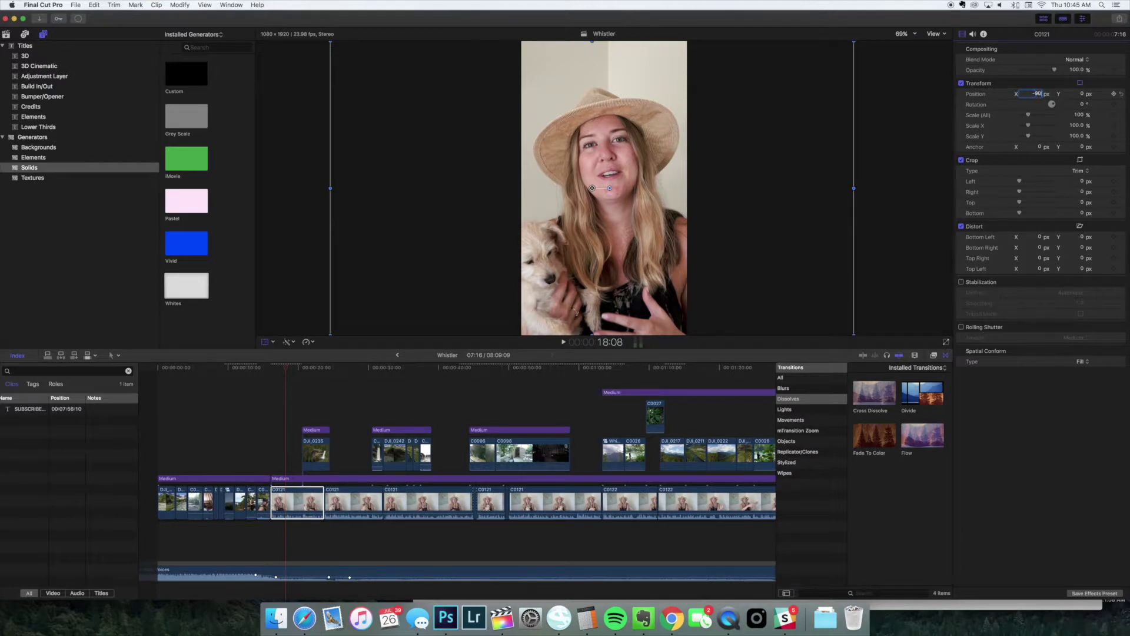
key(Return)
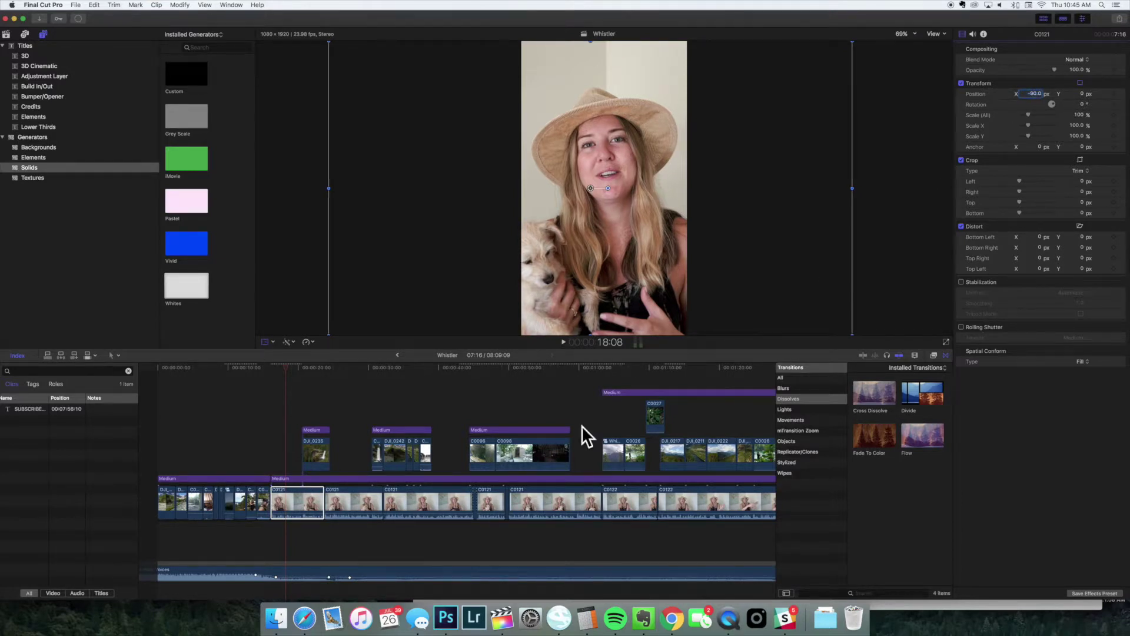
click(360, 502)
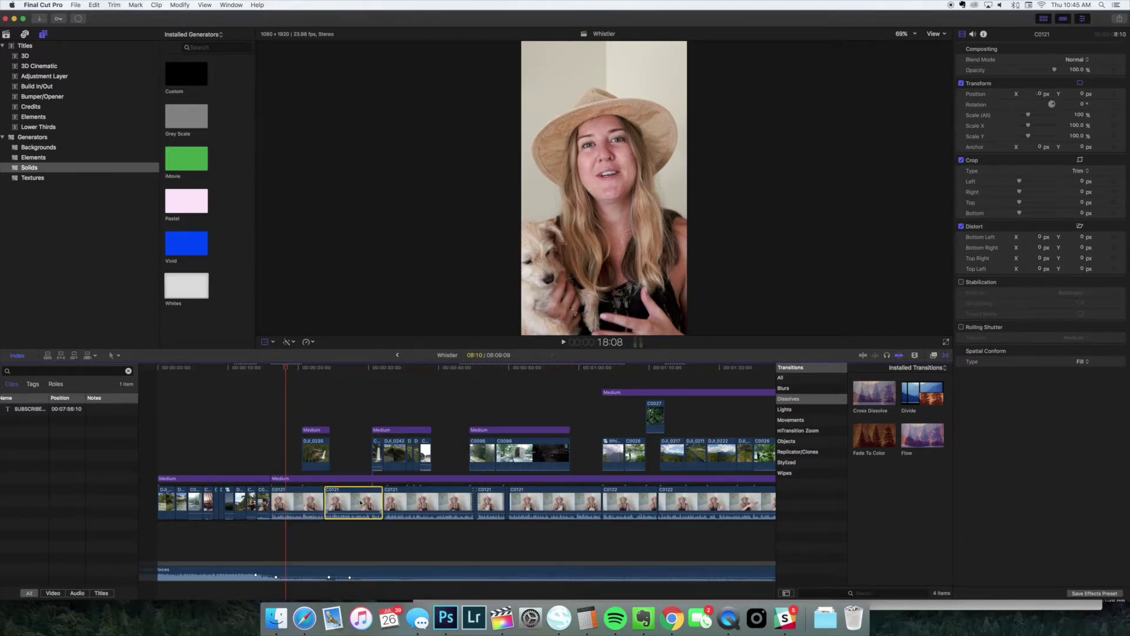
Select talking-head clips C0124 through C0122 and set their Position X to -90 px.
scroll(360, 502, right, 15)
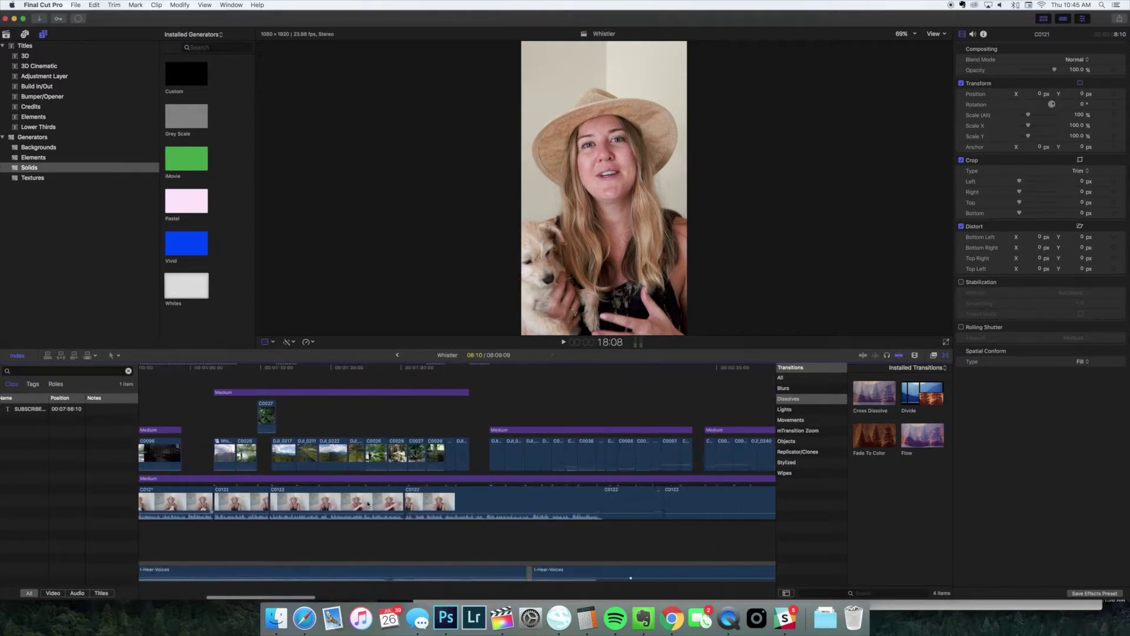
scroll(367, 504, right, 8)
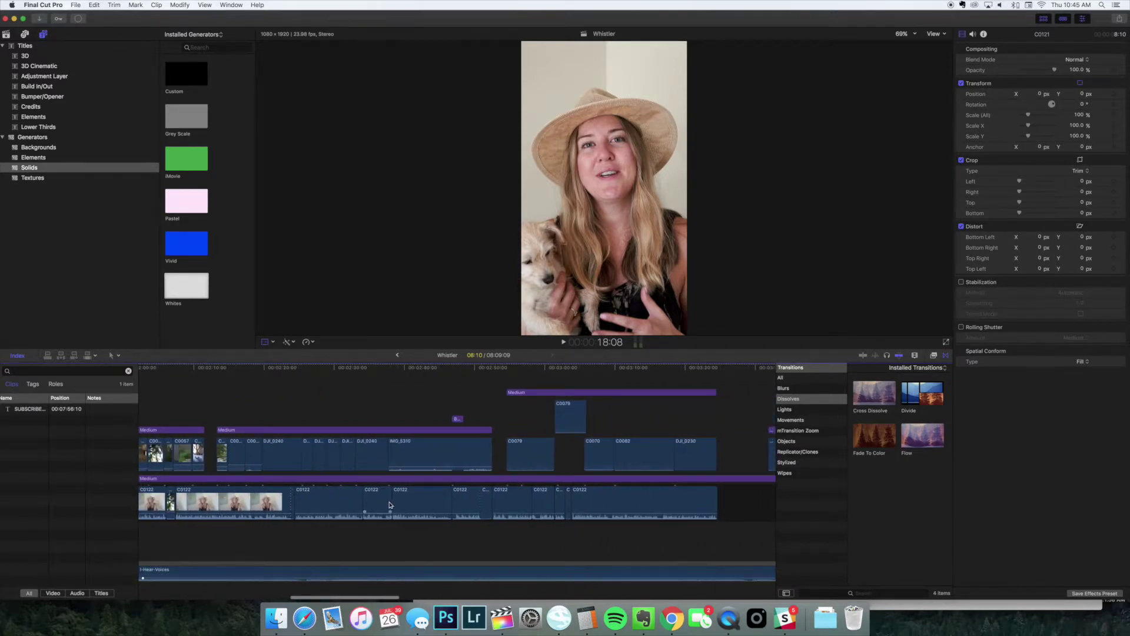
scroll(373, 504, right, 10)
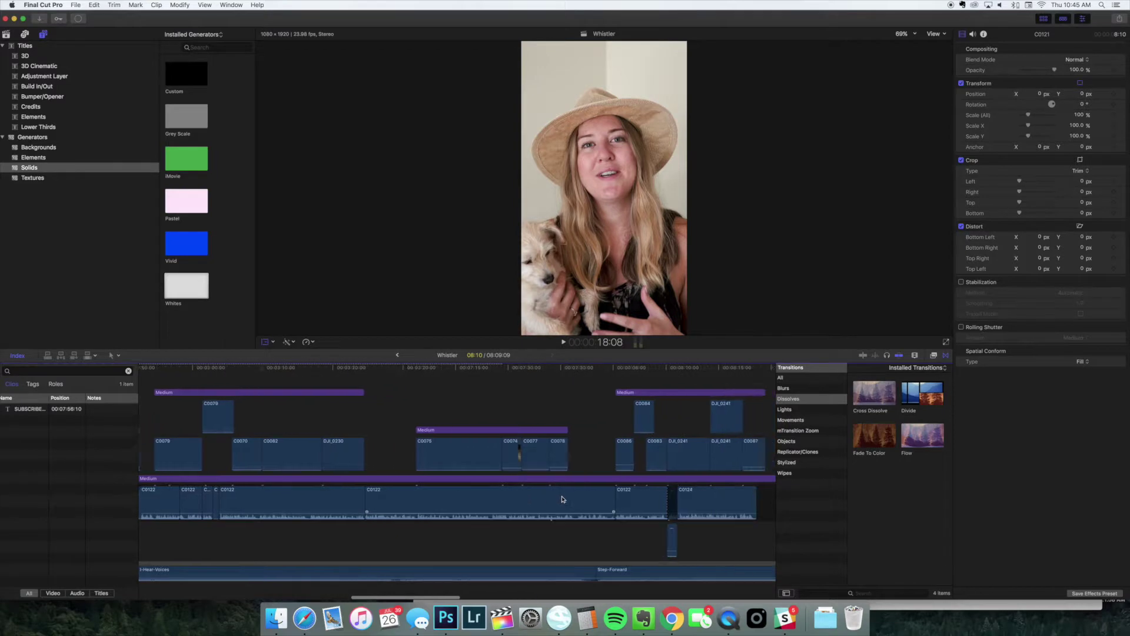
scroll(563, 499, right, 12)
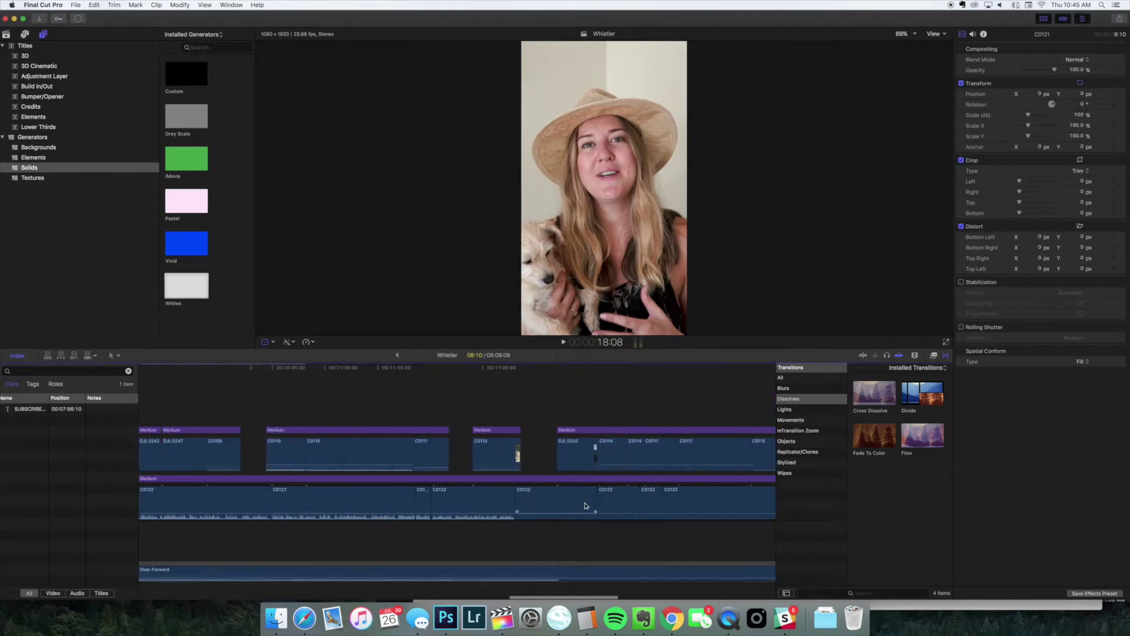
scroll(586, 505, right, 10)
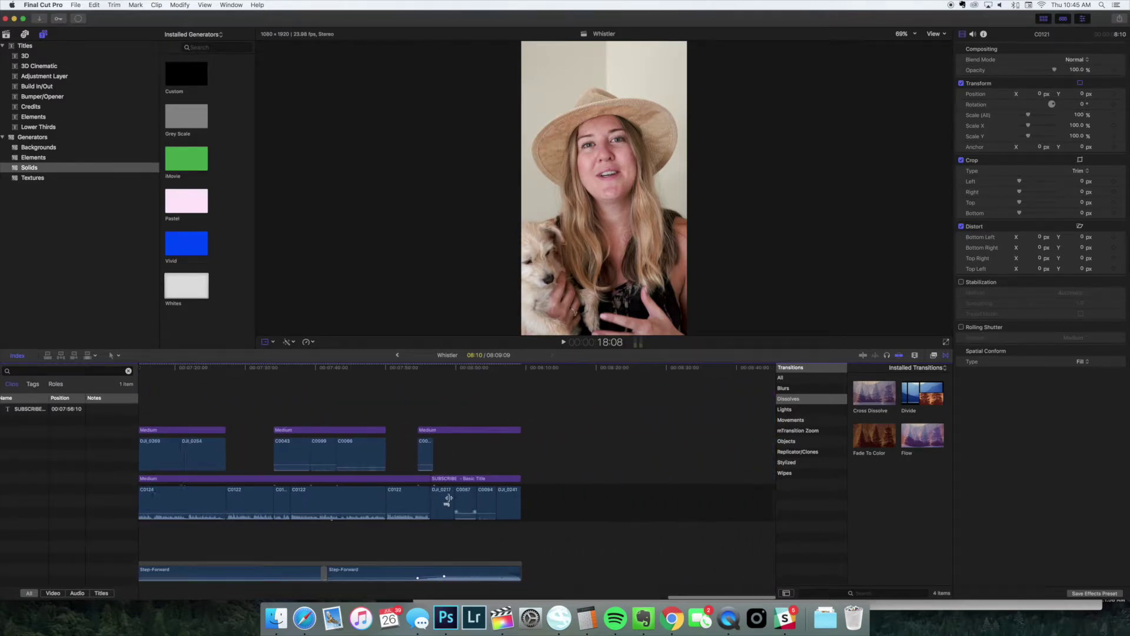
scroll(409, 504, left, 1)
drag(350, 501, 141, 506)
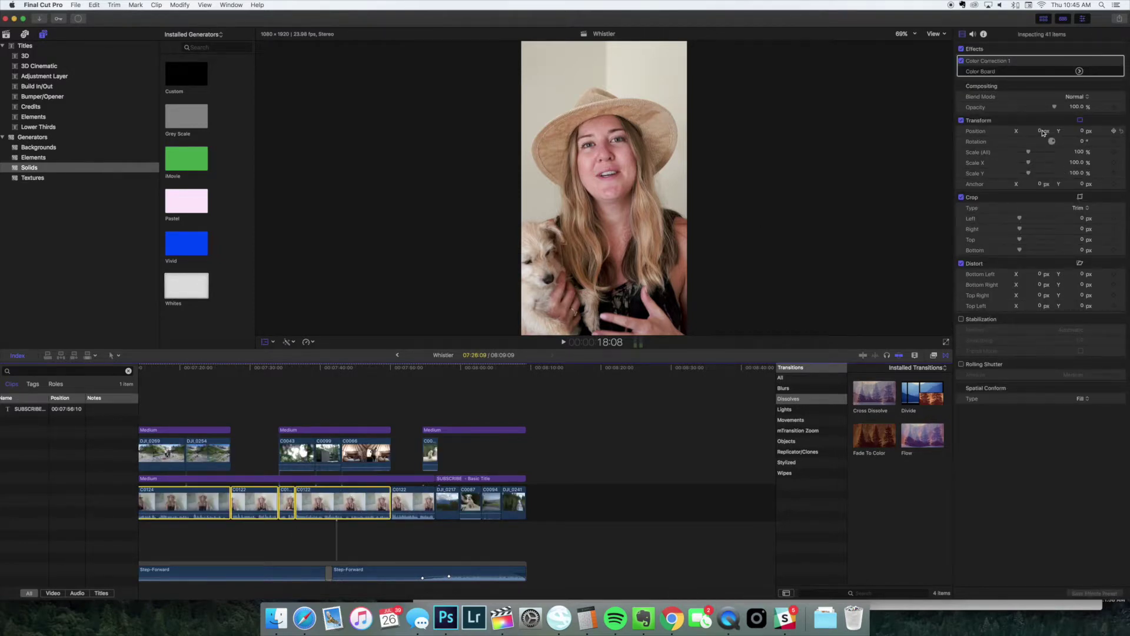
click(1039, 134)
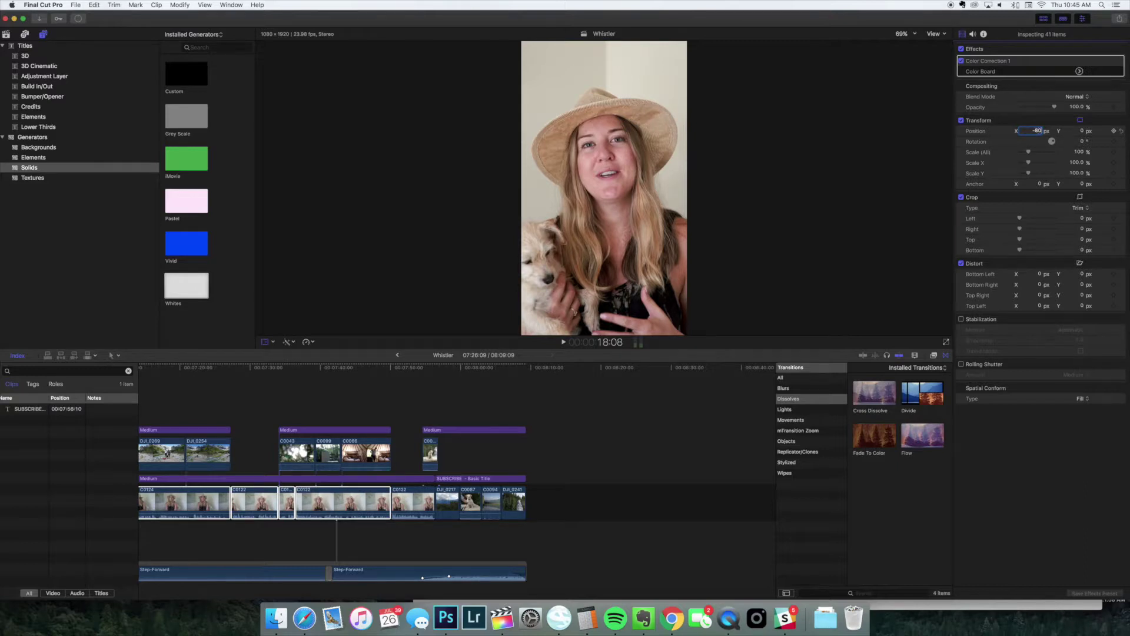
Check the C0122 clip's framing at a later point in the timeline.
click(252, 369)
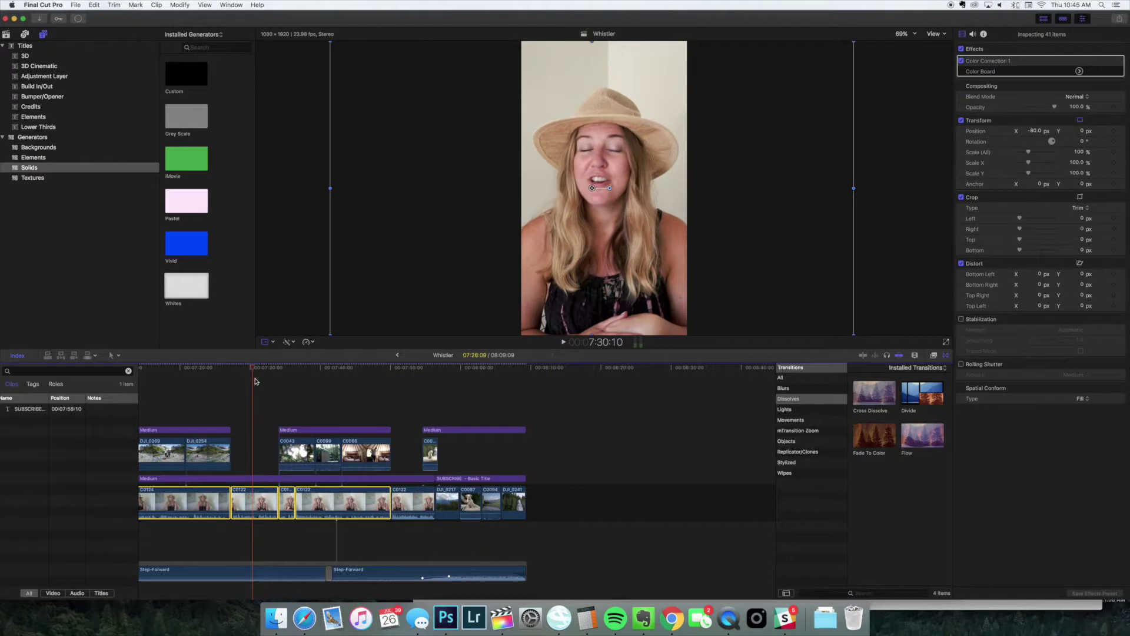
click(256, 505)
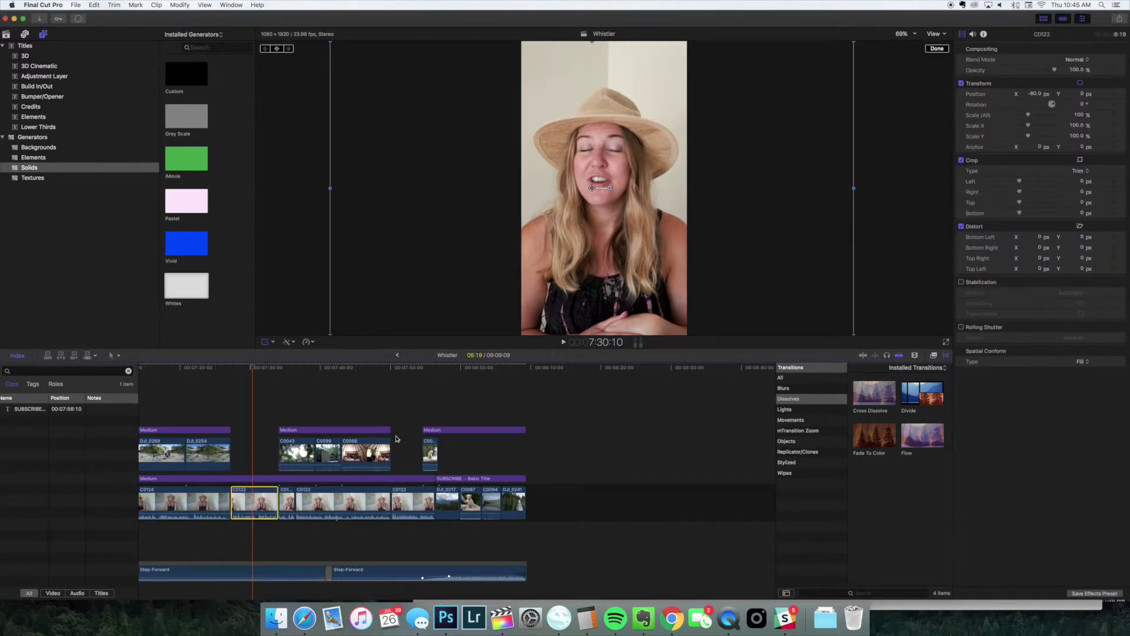
scroll(397, 439, left, 10)
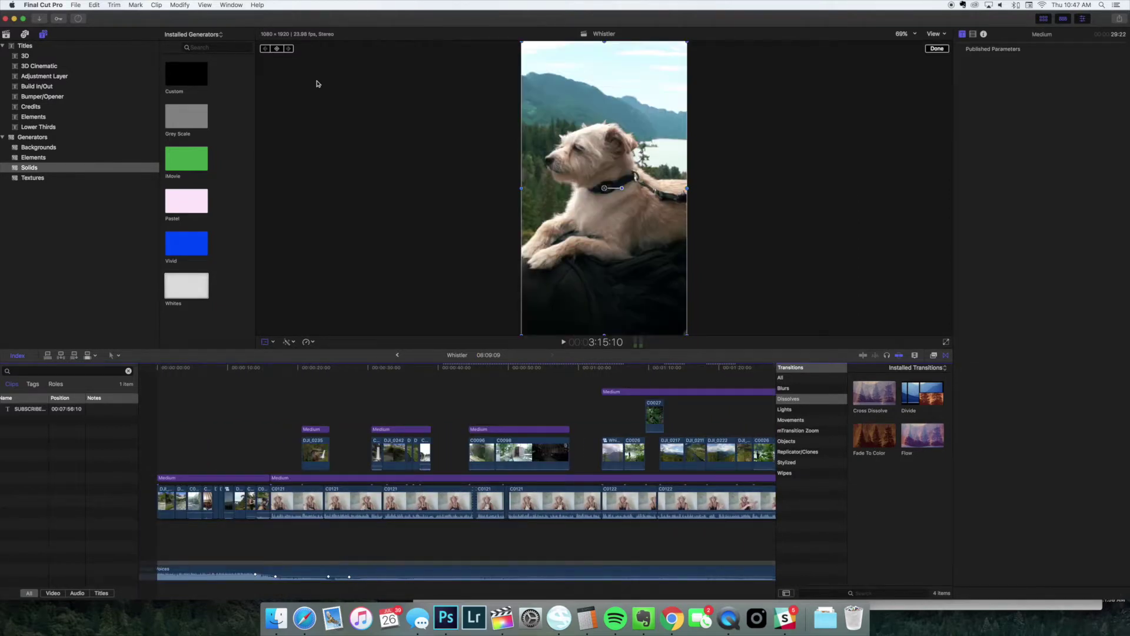
click(78, 5)
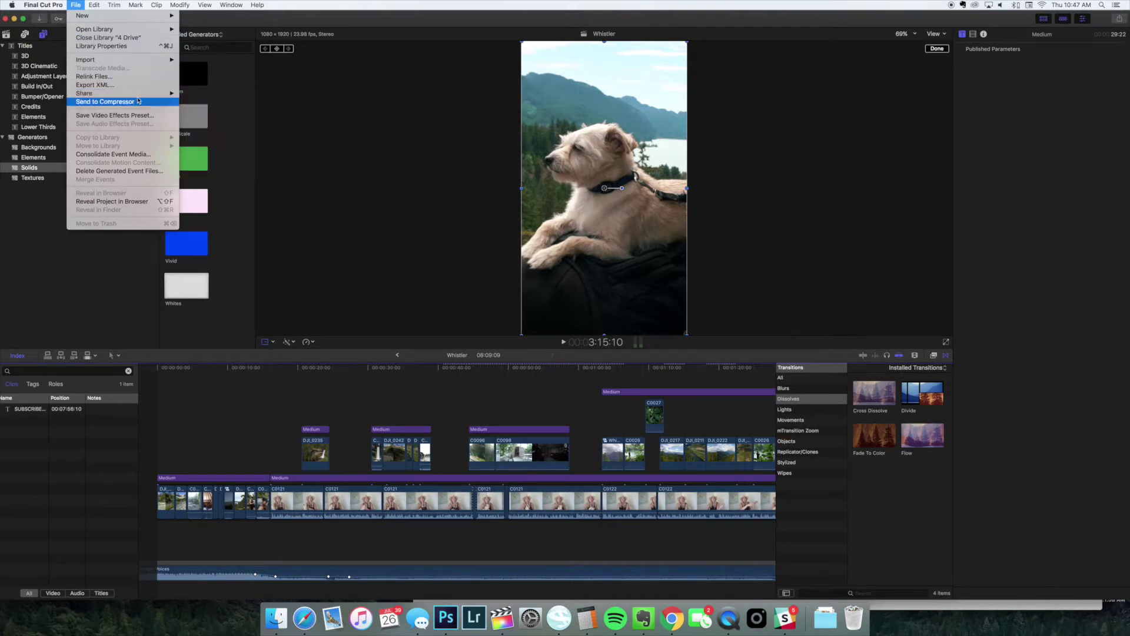
Check the Apple Devices 1080p export settings for 1080×1920, then cancel the save without replacing.
click(223, 110)
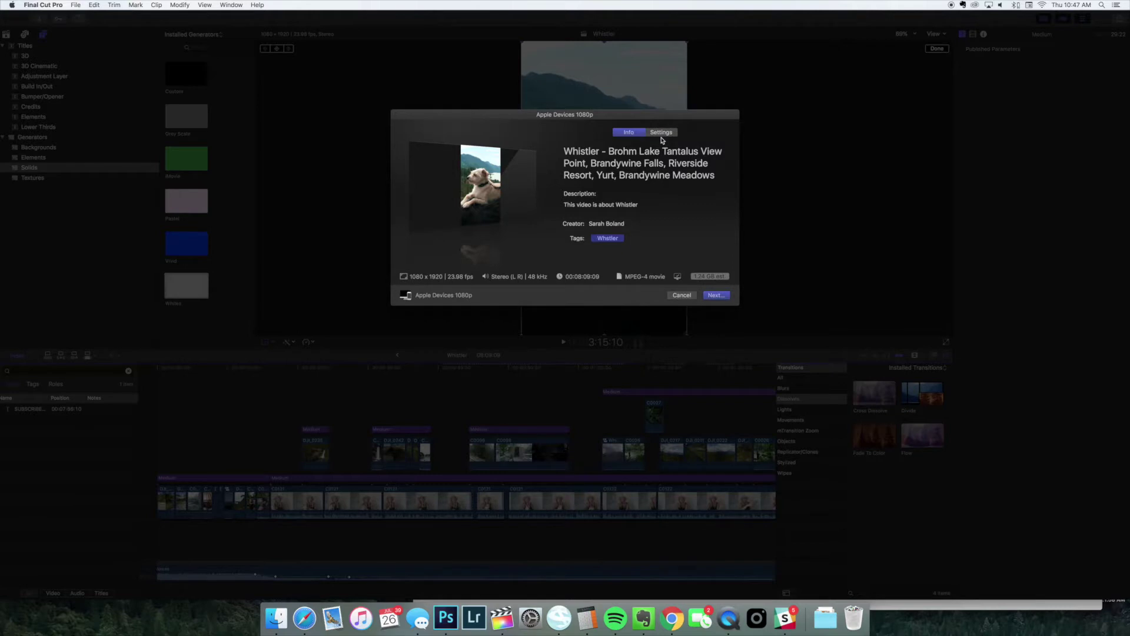
click(661, 134)
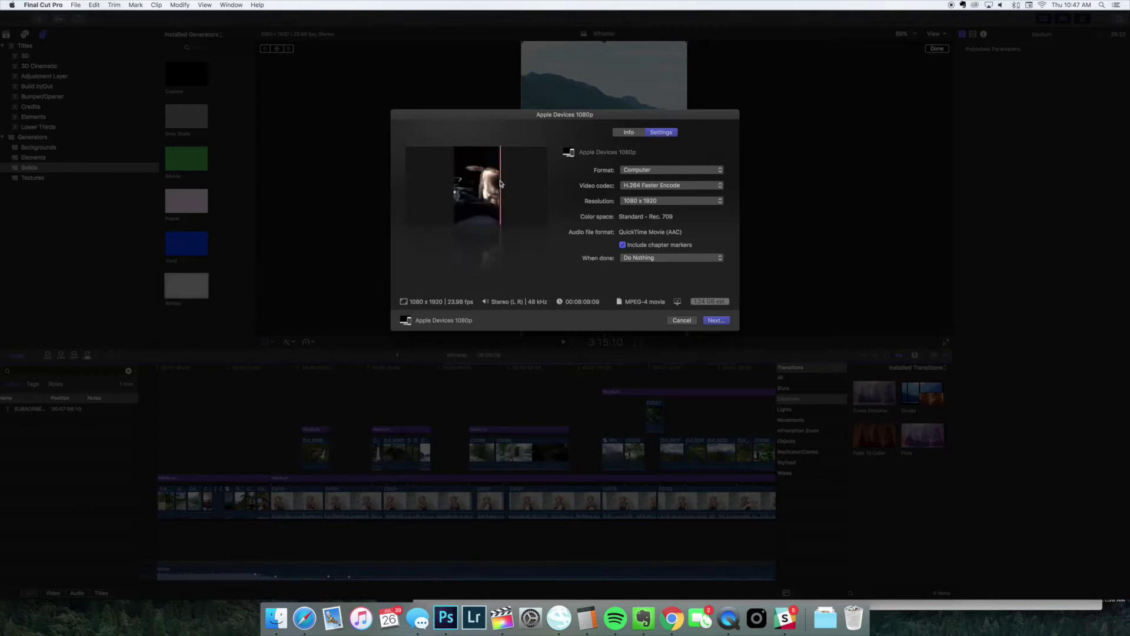
click(714, 320)
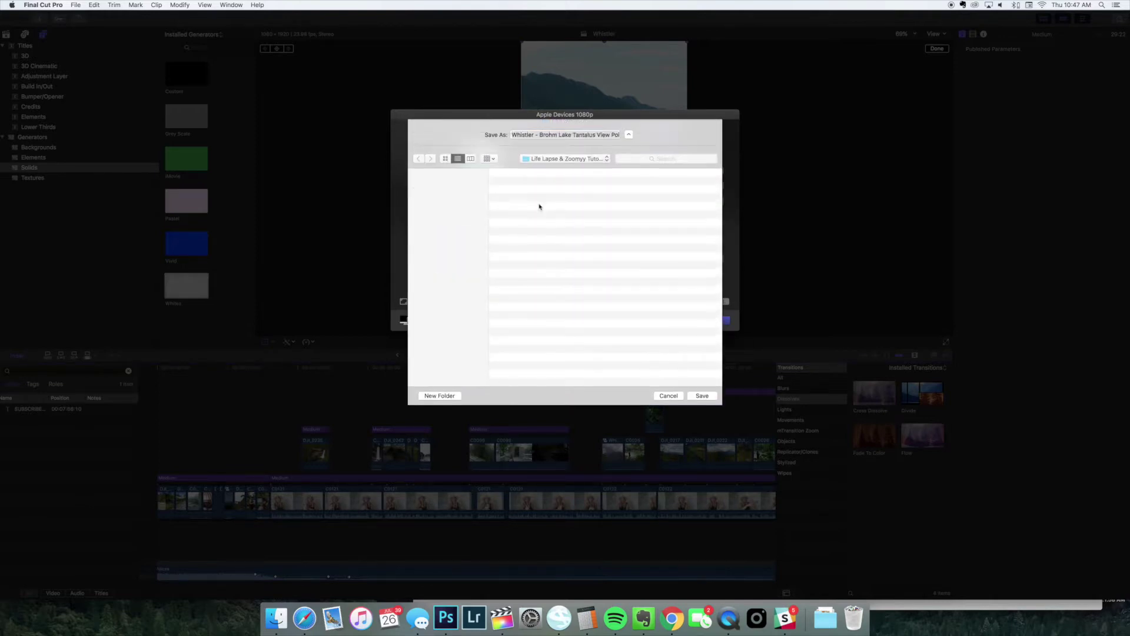
click(705, 397)
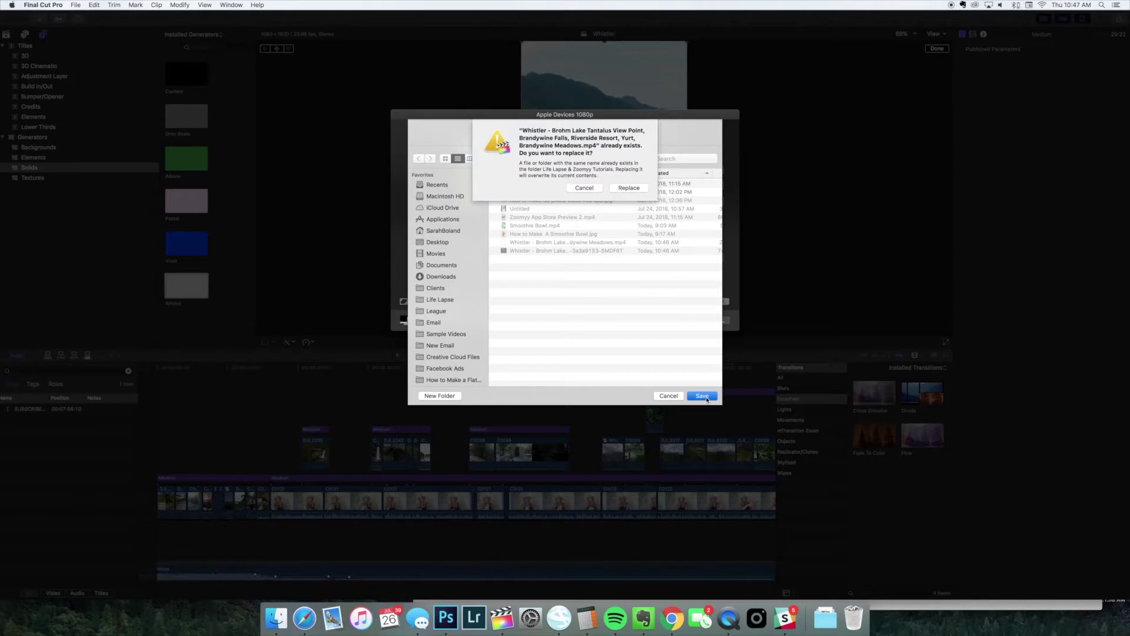
click(597, 188)
click(667, 395)
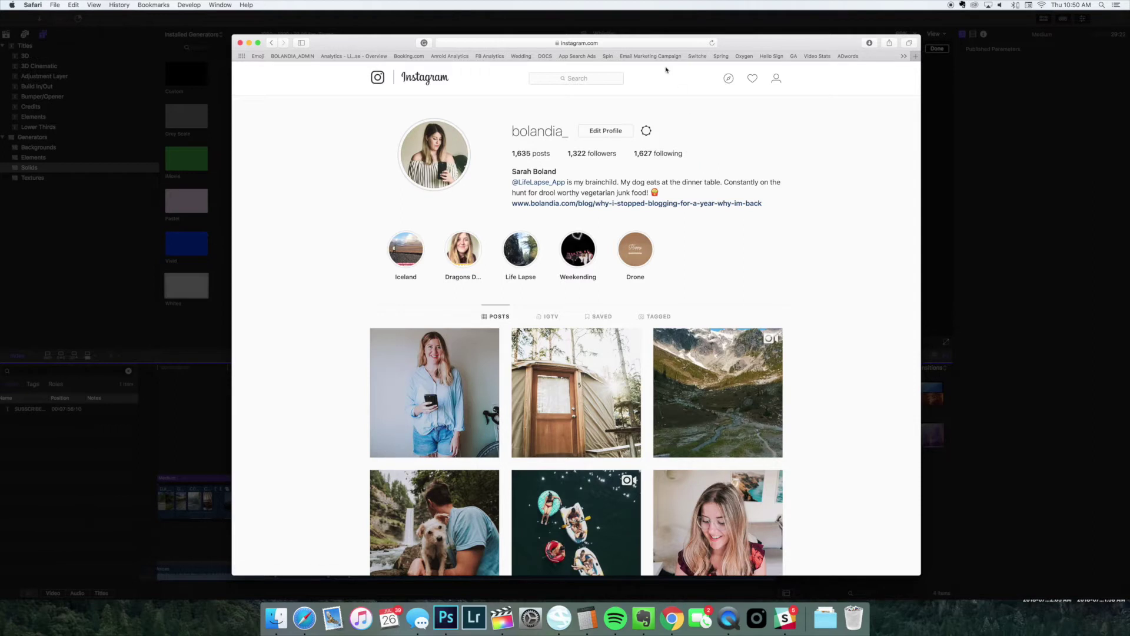
Go to the profile's IGTV videos and start a new IGTV upload.
click(549, 318)
scroll(546, 320, down, 2)
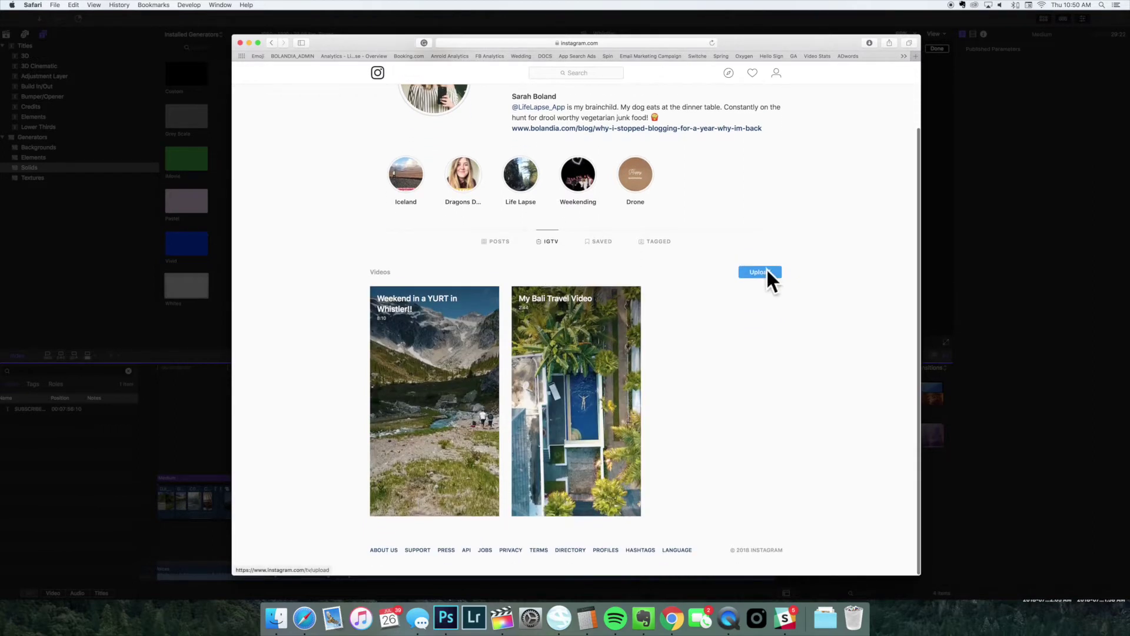
click(762, 272)
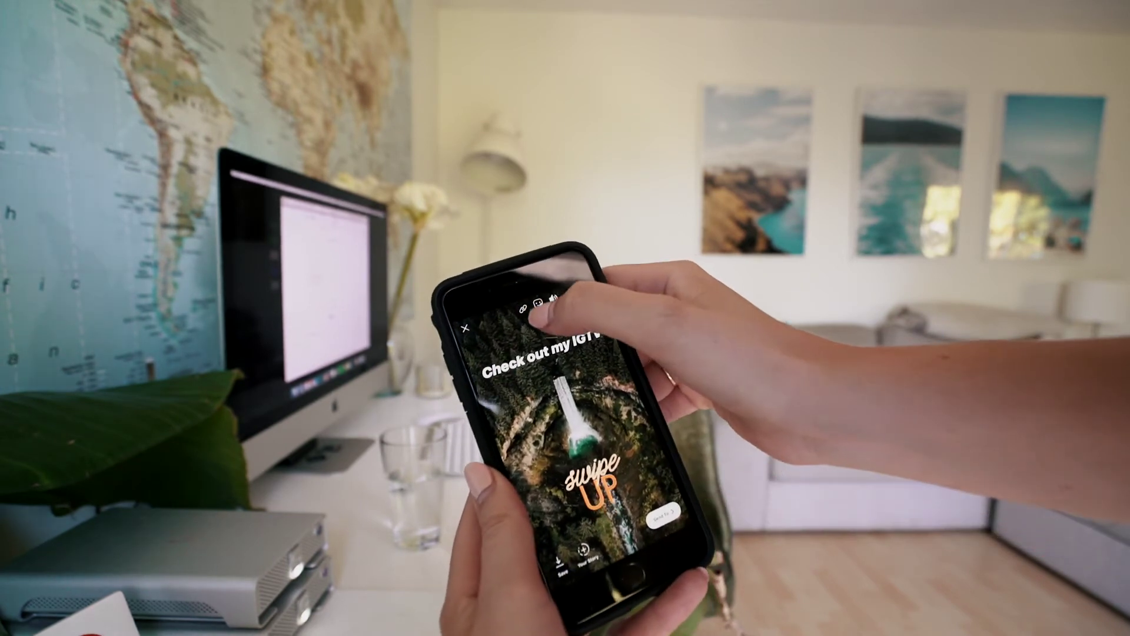
Add a link to the 'Check out my IGTV' story from the editor's link icon.
click(537, 322)
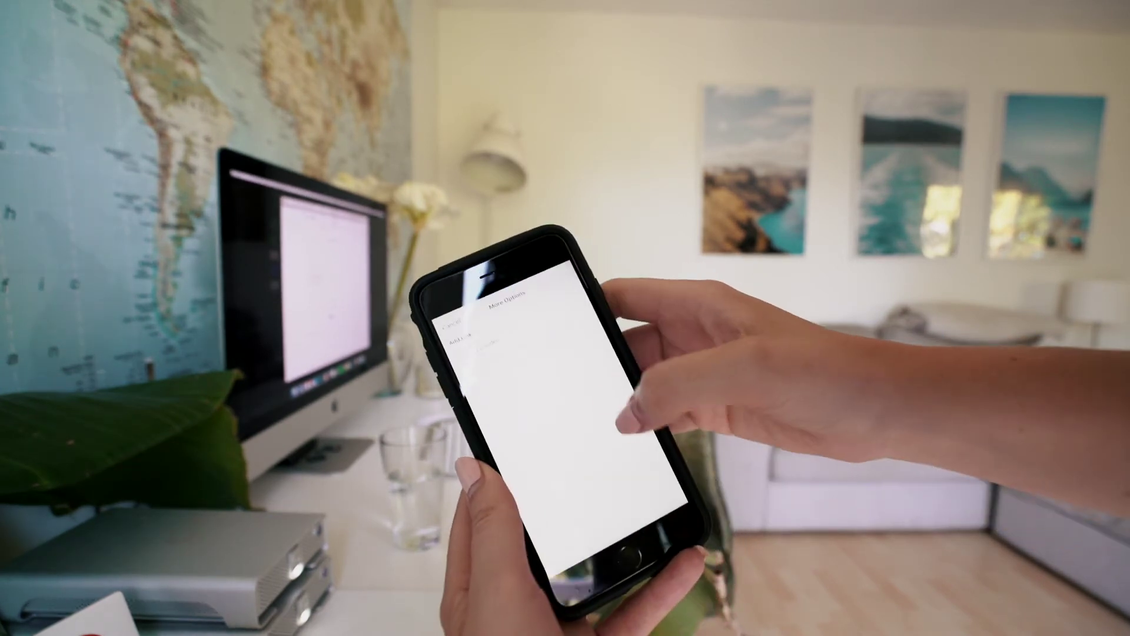